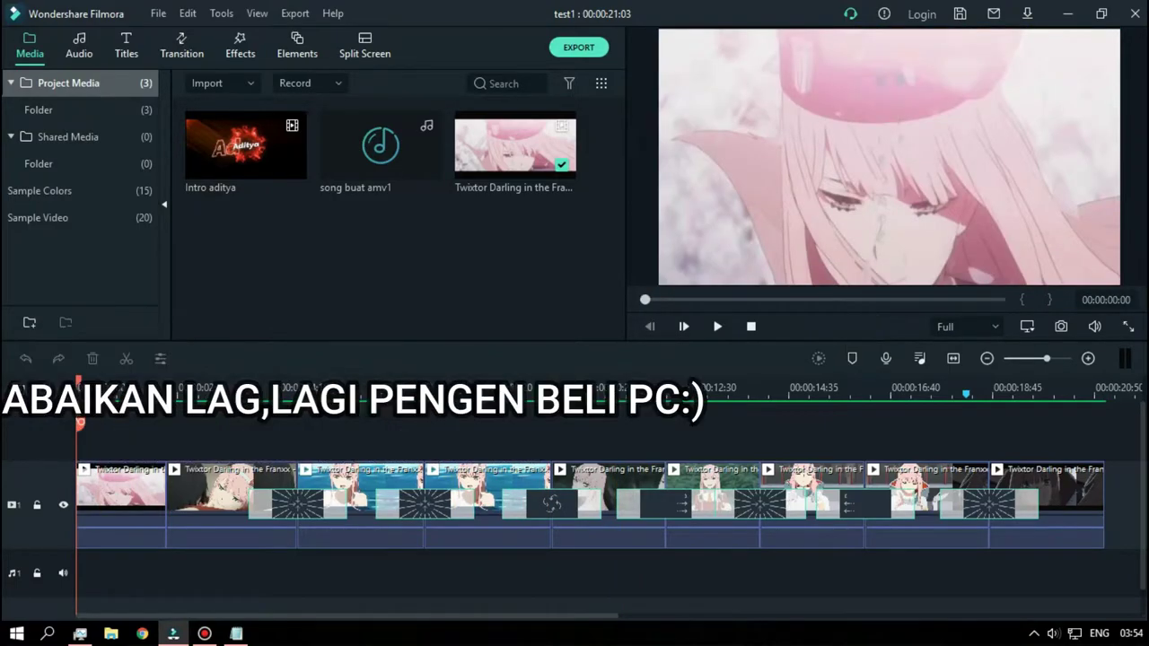
Step: Play the test1 project's timeline from the start
key(space)
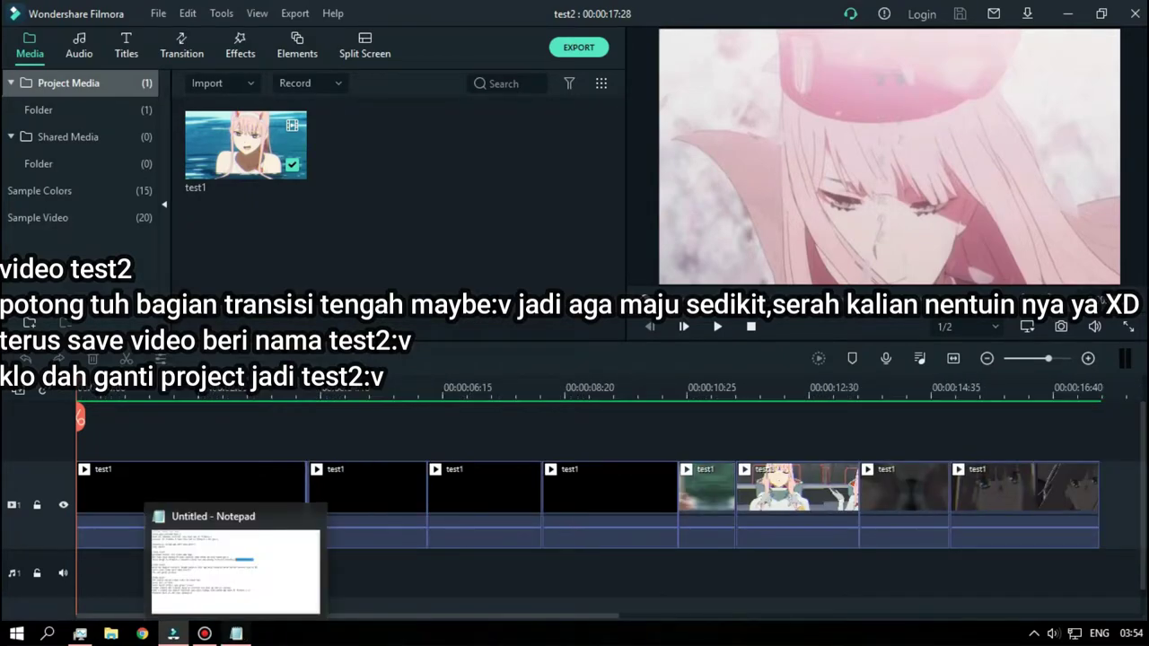
Step: Switch to the Notepad notes and finish the last line as "trakteer beli pc ama nasi padang:v2"
click(236, 634)
drag(227, 322, 301, 323)
click(303, 322)
text(ng:v2)
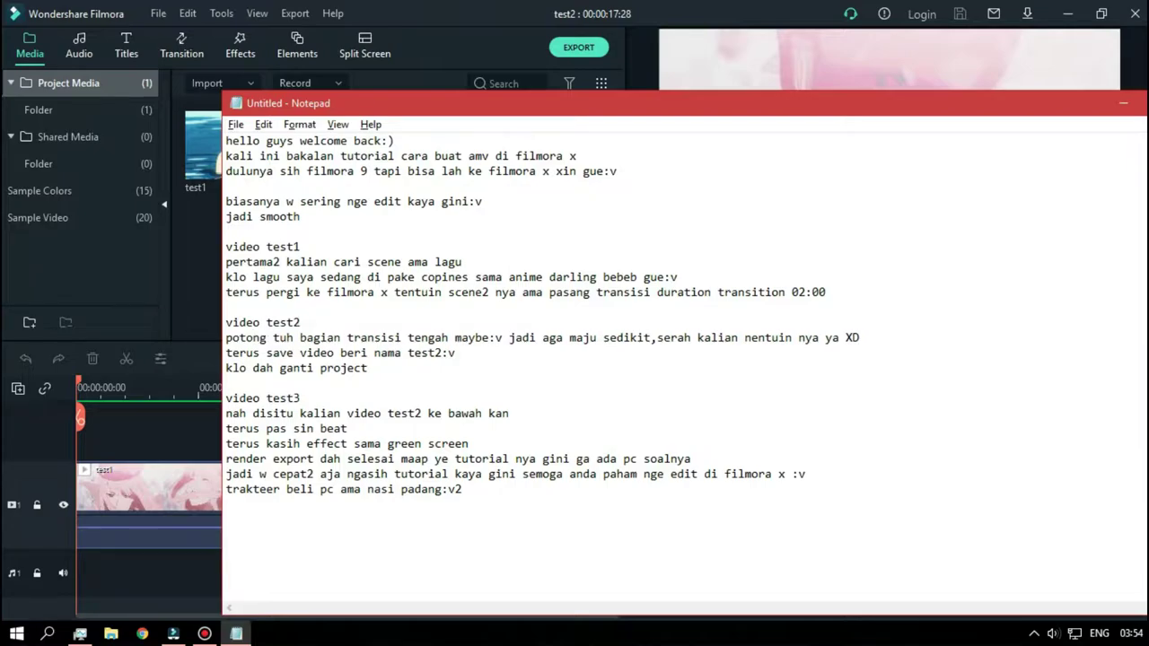
Step: Highlight the notes line under "video test2" that begins "potong tuh bagian transisi tengah"
key(ctrl+shift+Right)
key(ctrl+shift+Right)
key(ctrl+shift+Right)
key(ctrl+shift+Right)
key(ctrl+shift+Right)
key(ctrl+shift+Right)
key(ctrl+shift+Right)
key(ctrl+shift+Right)
key(ctrl+shift+Right)
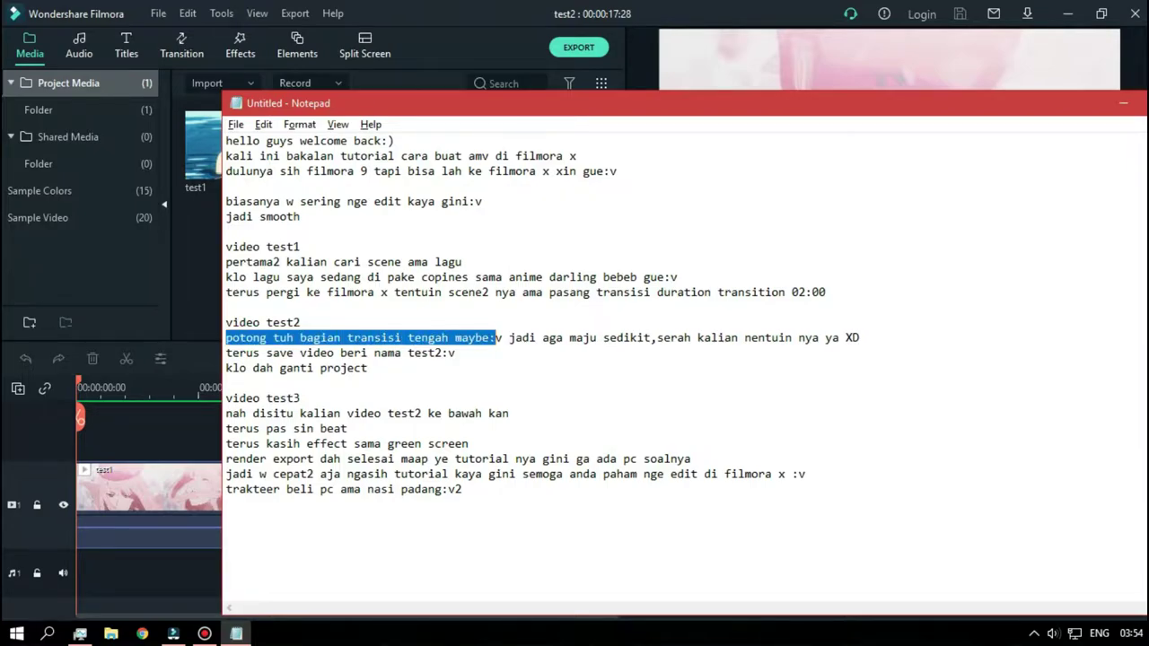
key(ctrl+shift+Right)
key(ctrl+shift+Right)
key(ctrl+shift+Right)
key(ctrl+shift+Right)
key(ctrl+shift+Right)
key(ctrl+shift+Right)
key(ctrl+shift+Right)
key(ctrl+shift+Right)
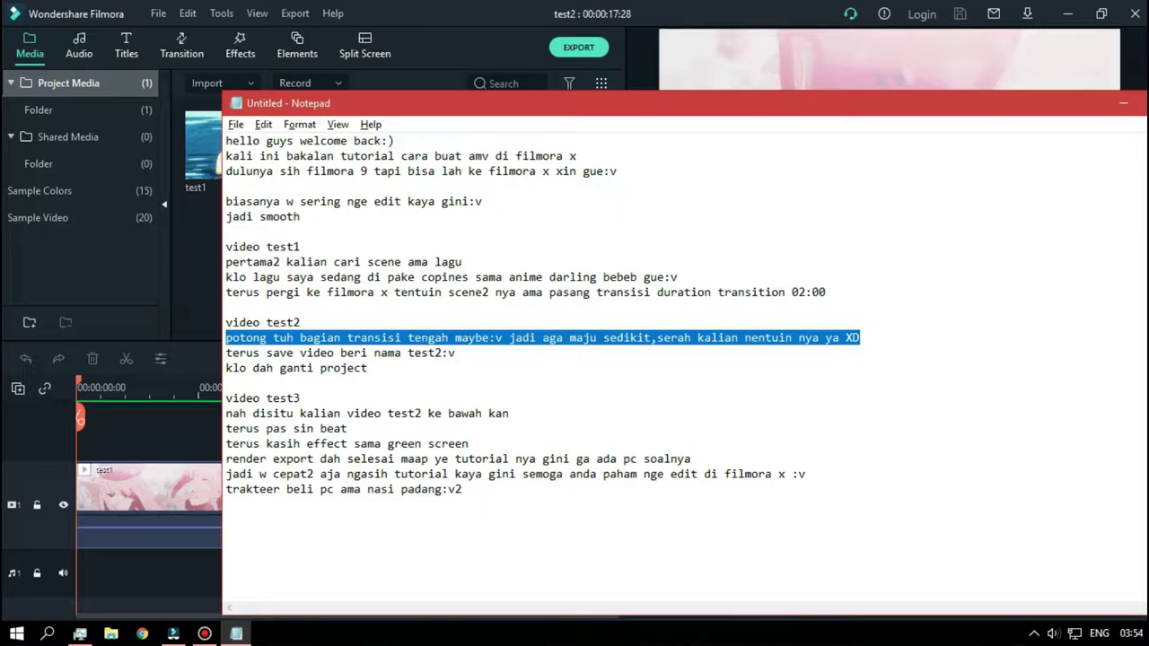
Step: Switch to Filmora and play the opening clips of the test2 timeline, returning the playhead to the second clip's start
key(alt+Tab)
drag(79, 417, 166, 417)
key(space)
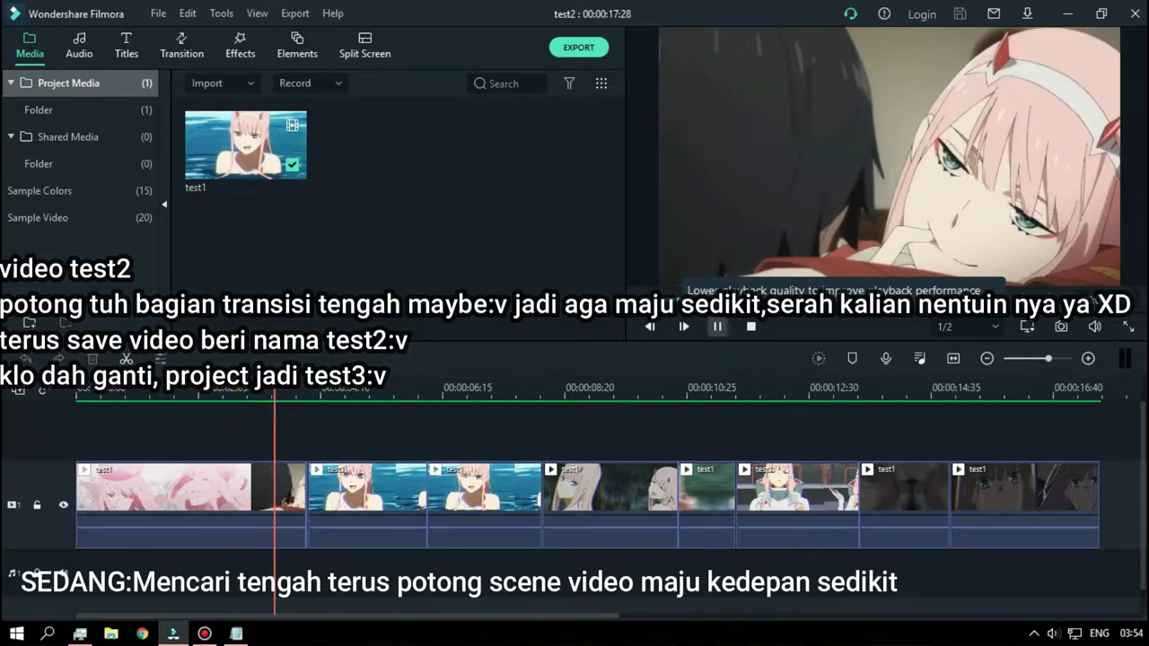
key(space)
key(space)
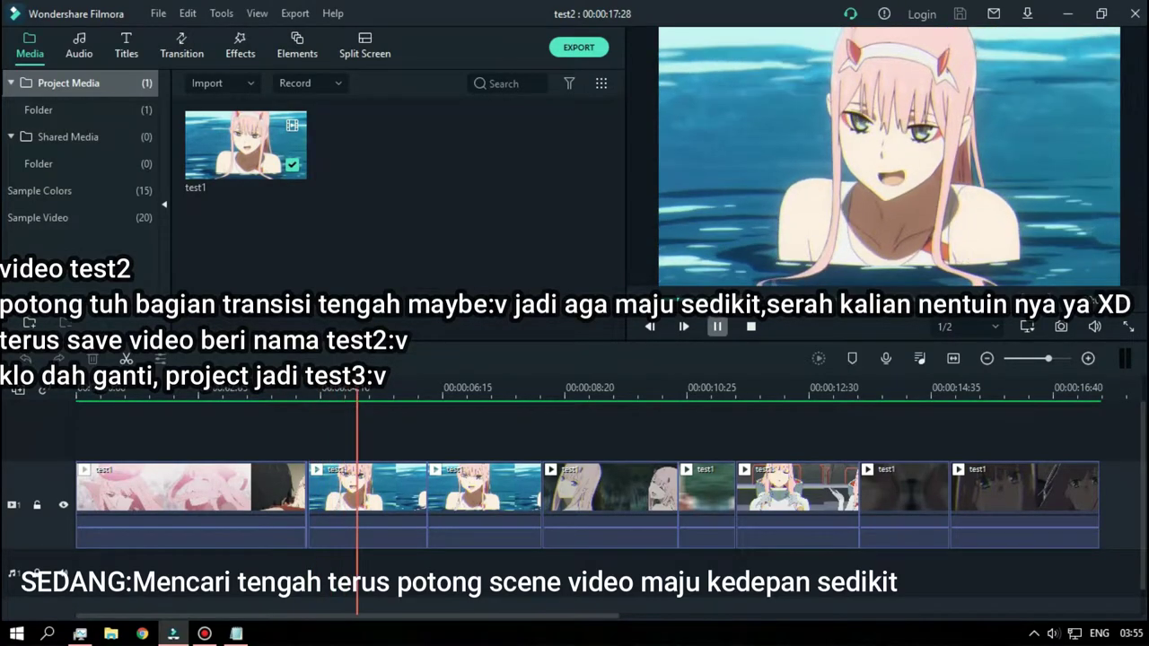
key(space)
drag(386, 417, 309, 417)
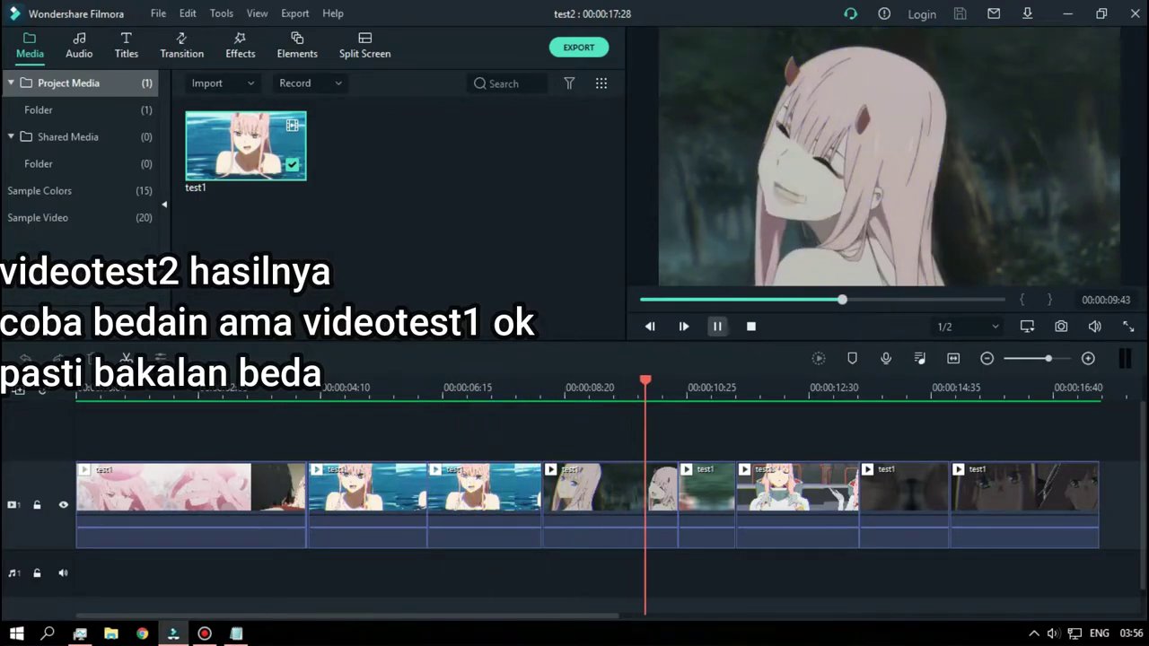
Step: Stop the test2 playback in the fourth clip and open the test3 project
key(space)
drag(649, 384, 621, 384)
click(158, 13)
mouse_move(187, 13)
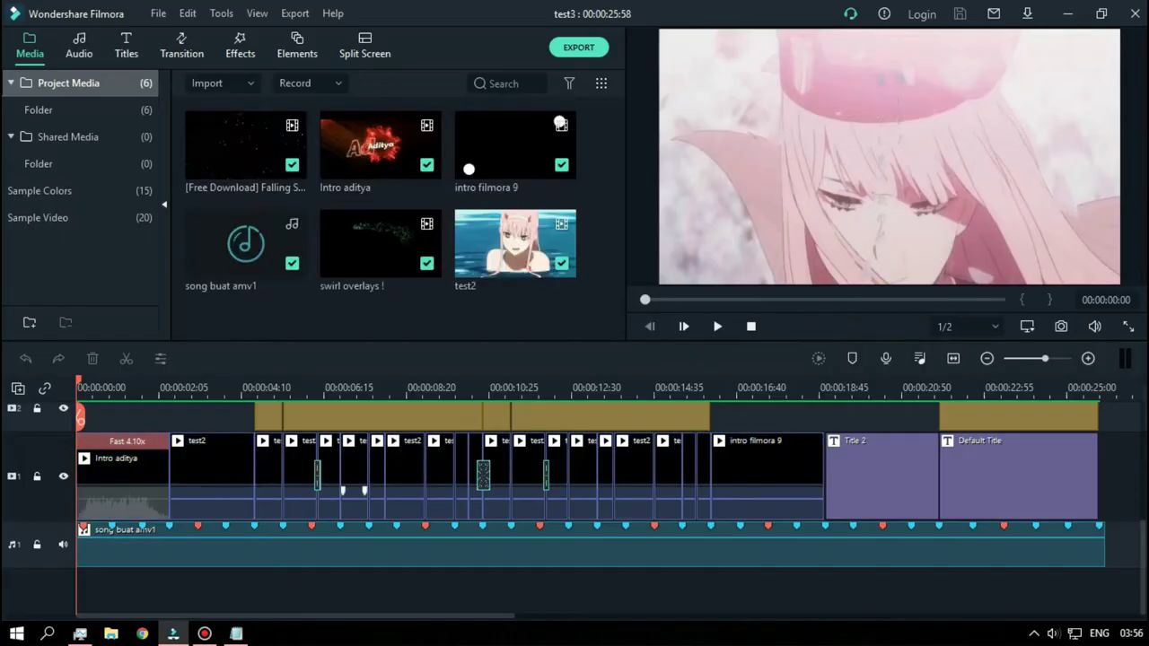
Step: Examine the test3 timeline's overlay, title and effect tracks above the main video and song tracks
scroll(314, 565, up, 3)
scroll(314, 566, up, 5)
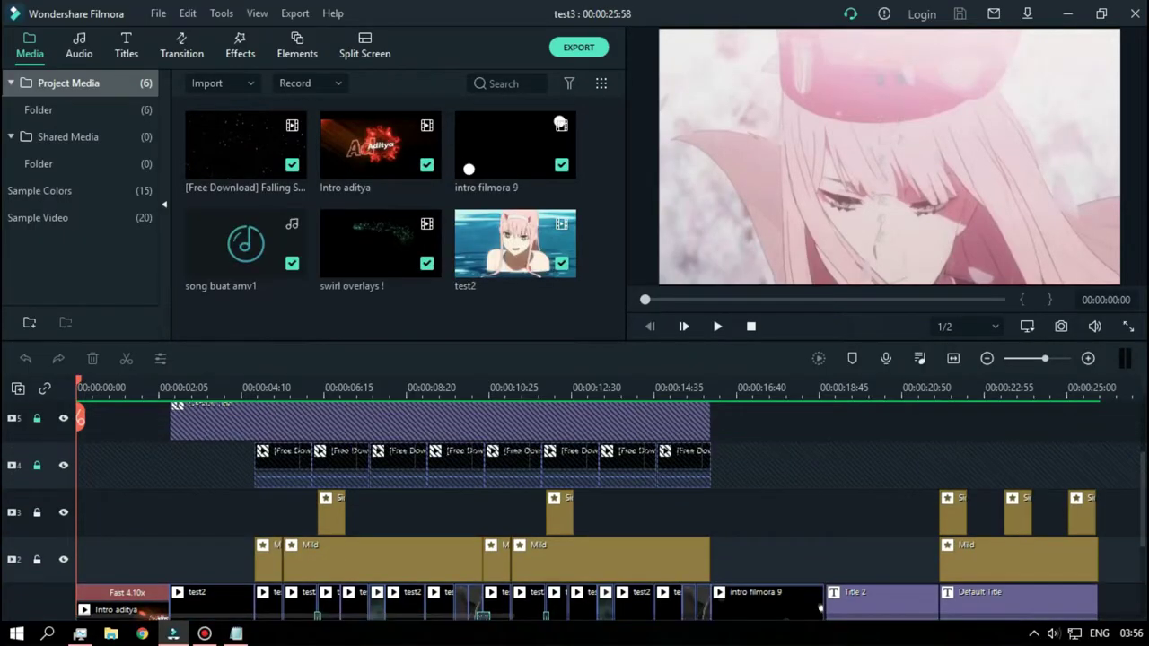
scroll(819, 493, down, 6)
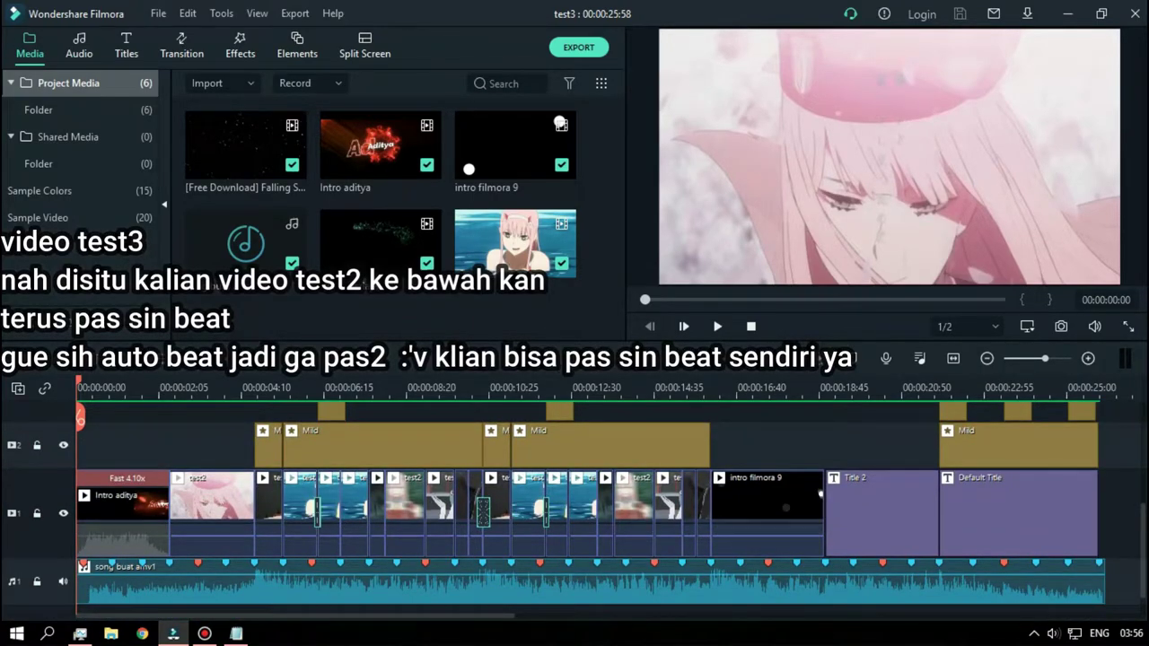
Step: Switch to Notepad and highlight the "video test3" lines "nah disitu kalian video test2 ke bawah kan" and "terus pas sin beat"
click(236, 634)
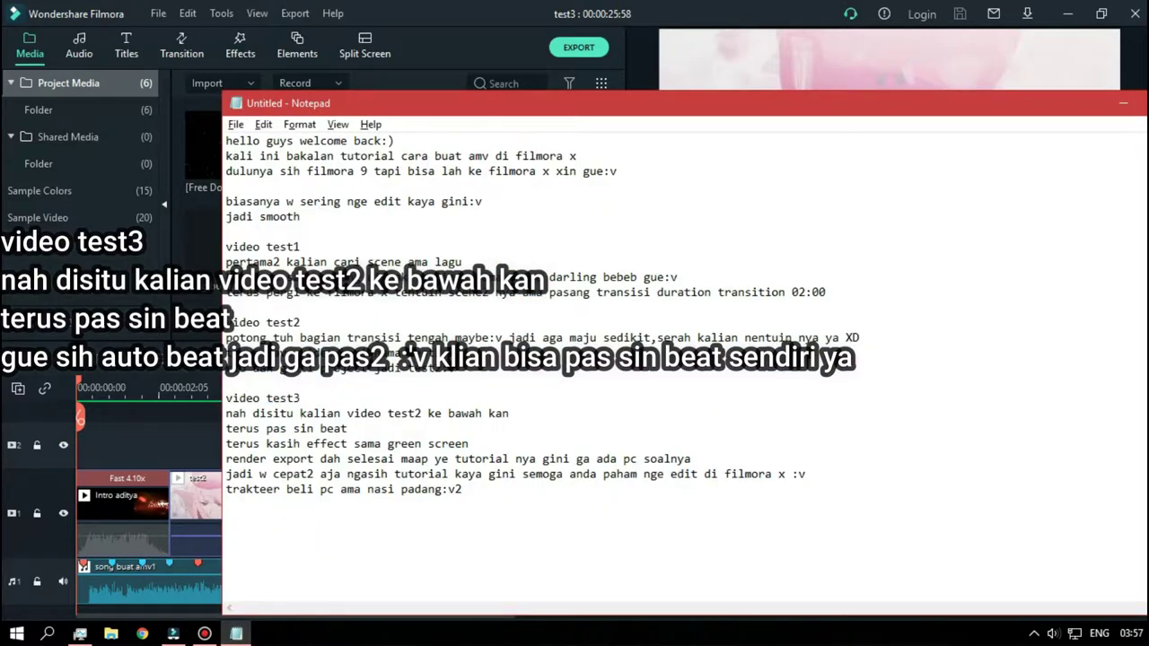
drag(226, 413, 508, 415)
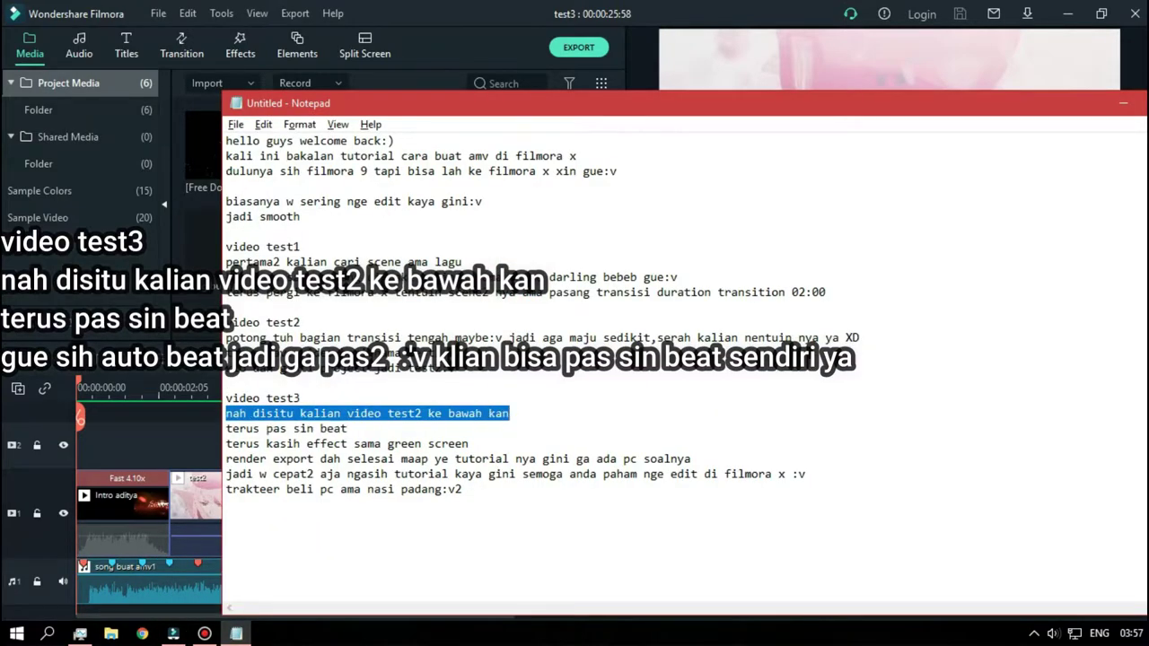
click(266, 428)
drag(225, 428, 348, 428)
click(348, 428)
Step: Return to Filmora and lock the audio track that holds the "song buat amv1" clip
click(153, 446)
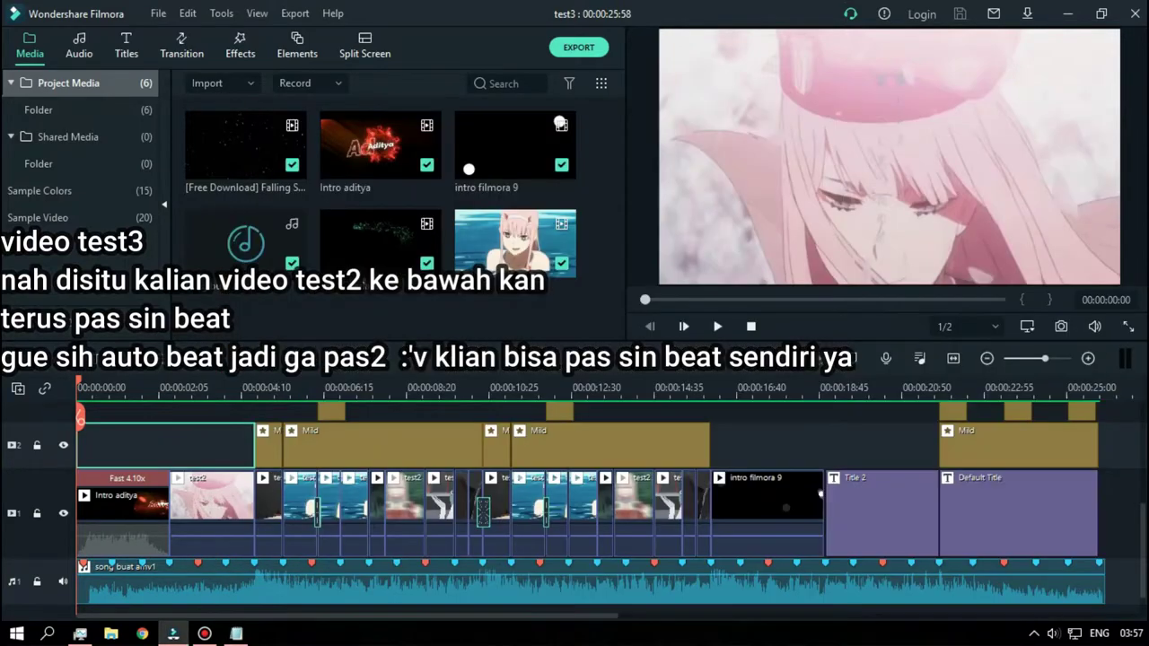
scroll(152, 446, down, 1)
scroll(153, 446, down, 1)
scroll(377, 476, down, 5)
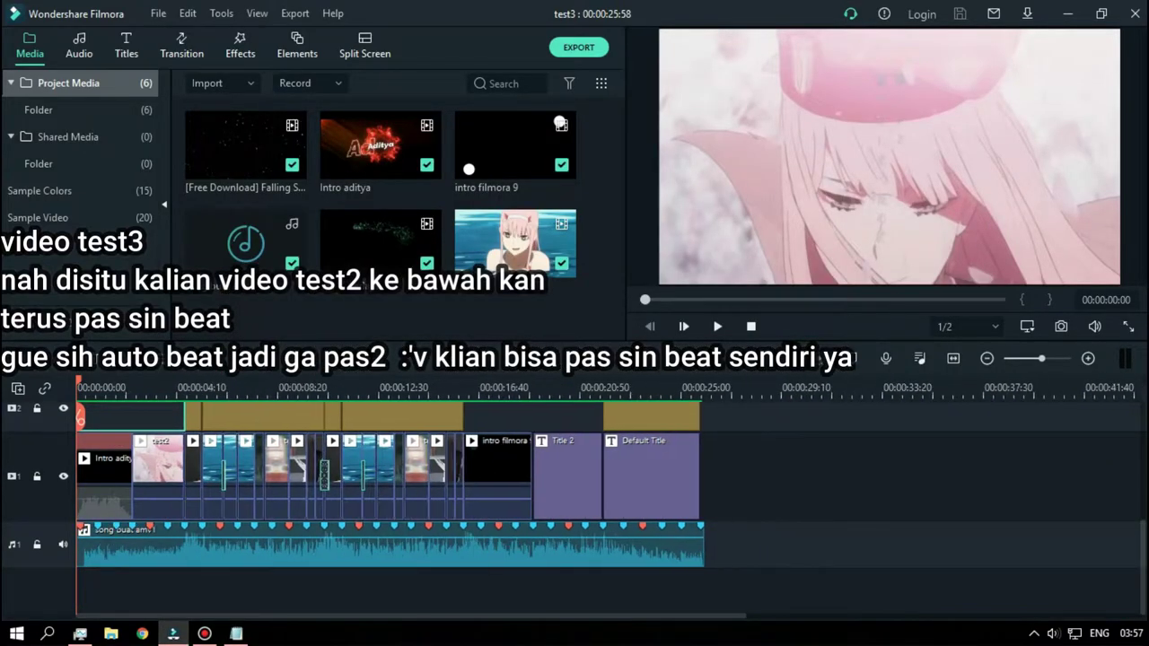
scroll(377, 476, up, 4)
click(377, 546)
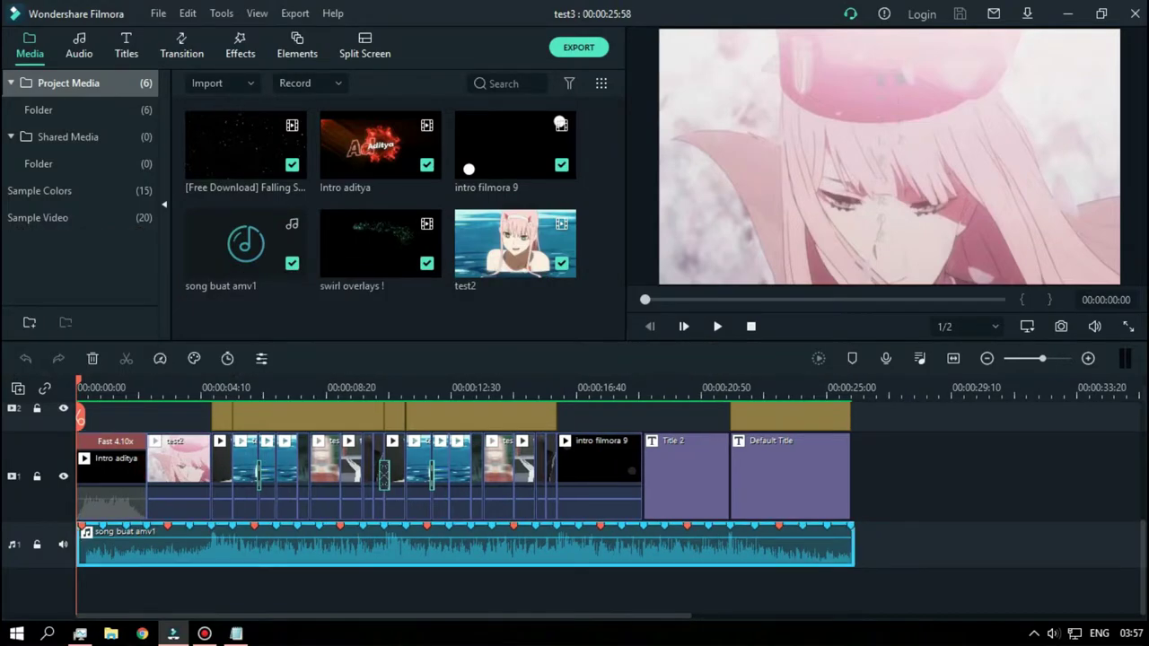
click(37, 545)
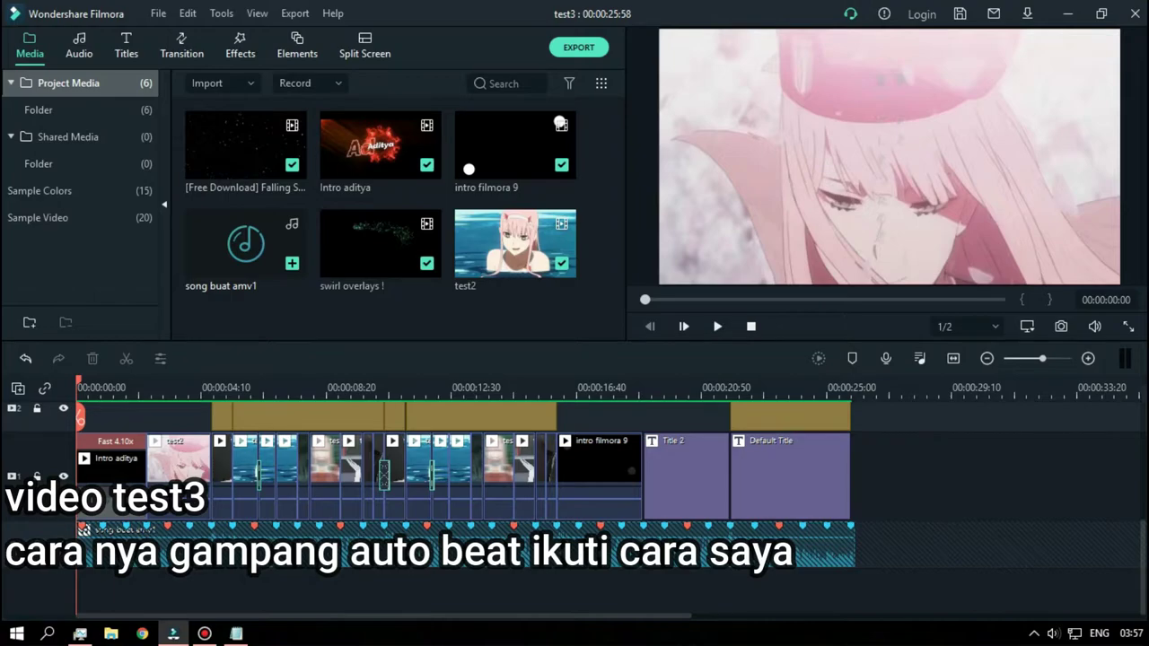
Step: Run Beat Detection on the "song buat amv1" file in the project media and acknowledge its completion
click(218, 242)
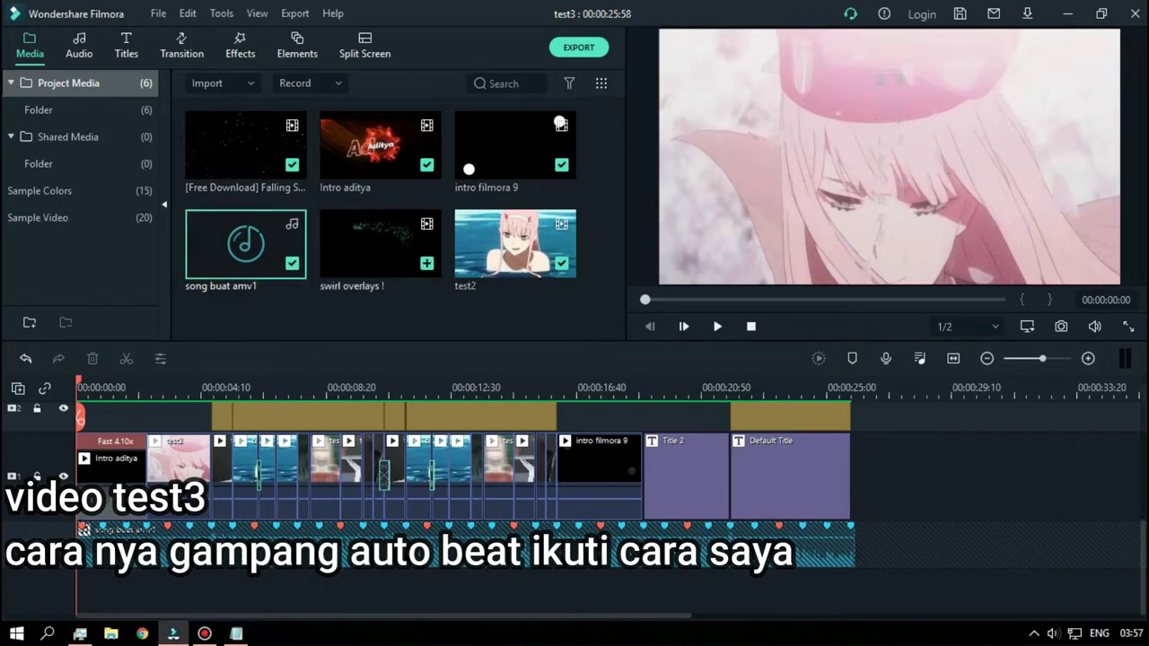
right_click(217, 242)
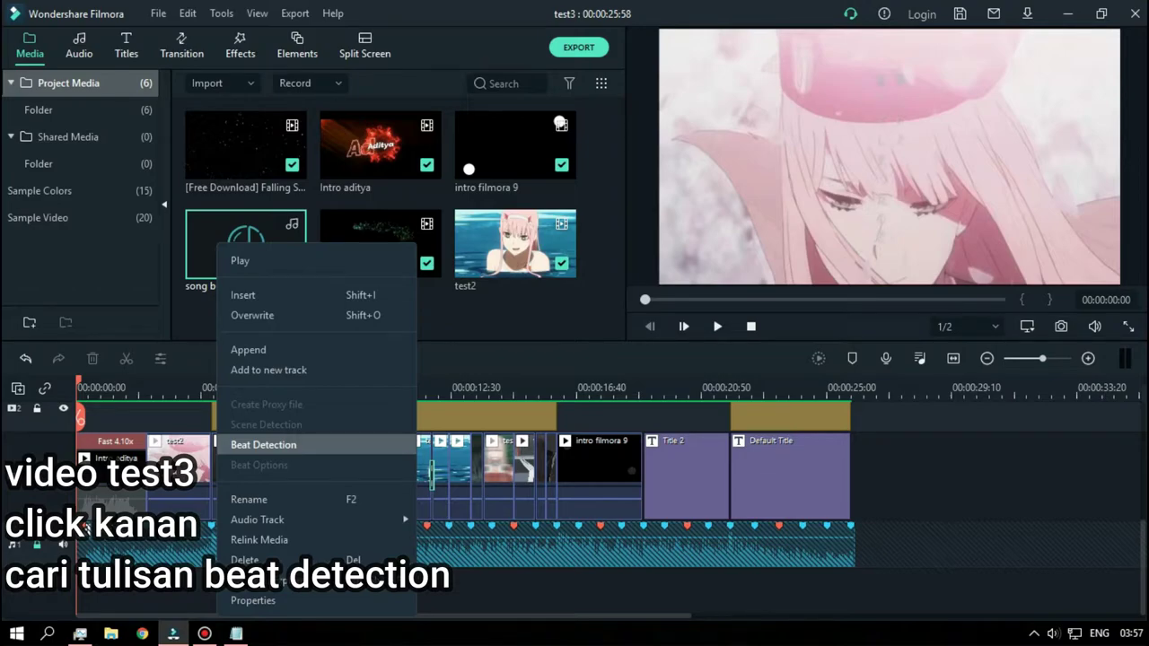
click(263, 444)
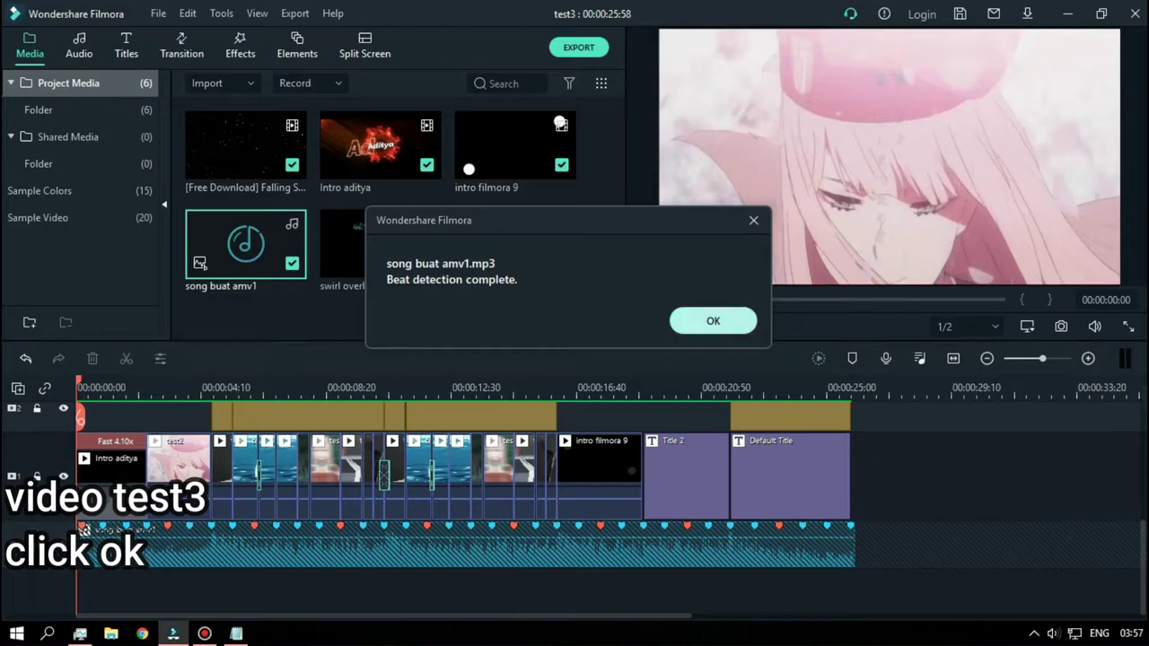
click(712, 321)
Step: In the Beat Options of "song buat amv1", turn off marking highlight beats only and apply the settings
right_click(235, 240)
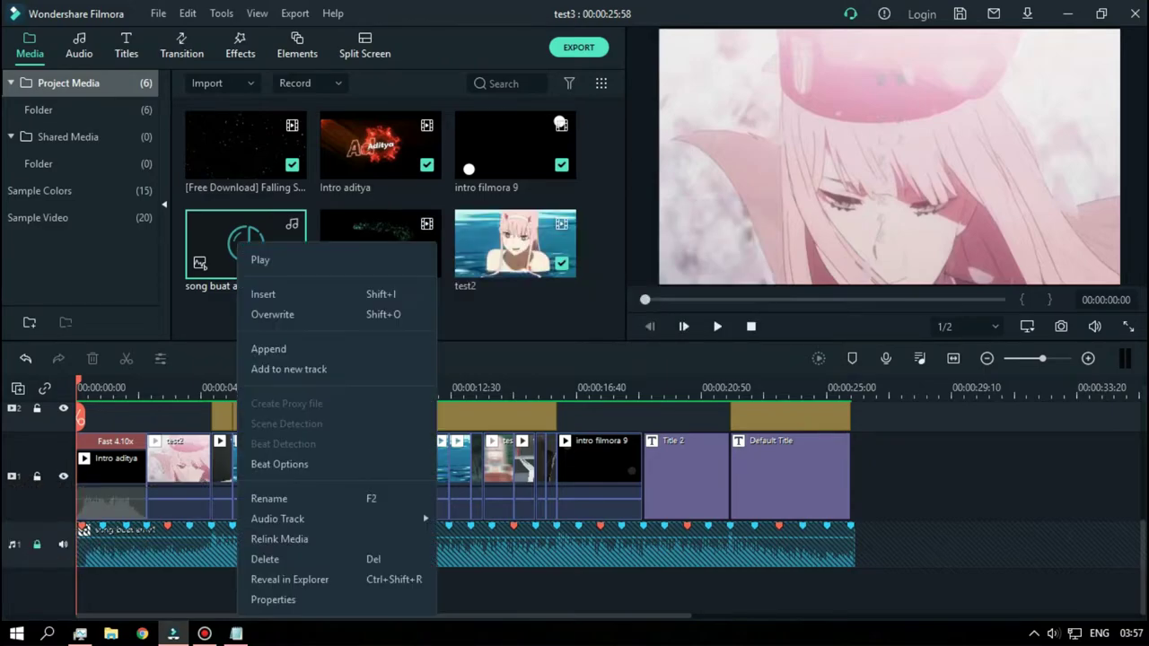
click(278, 464)
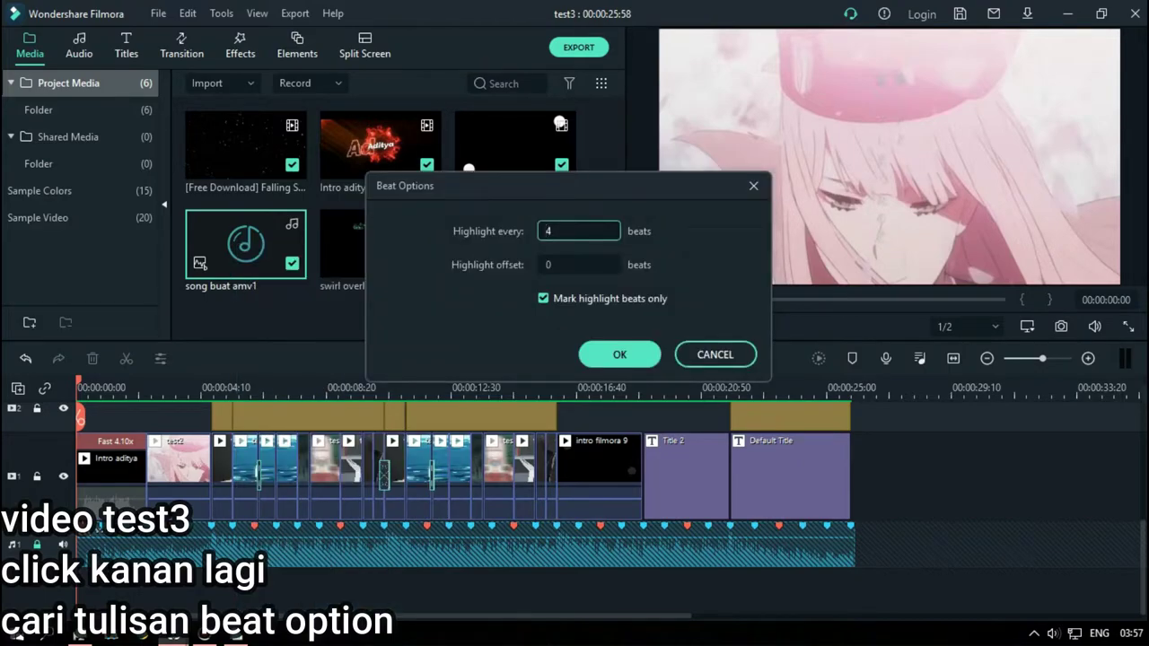
click(543, 298)
click(619, 354)
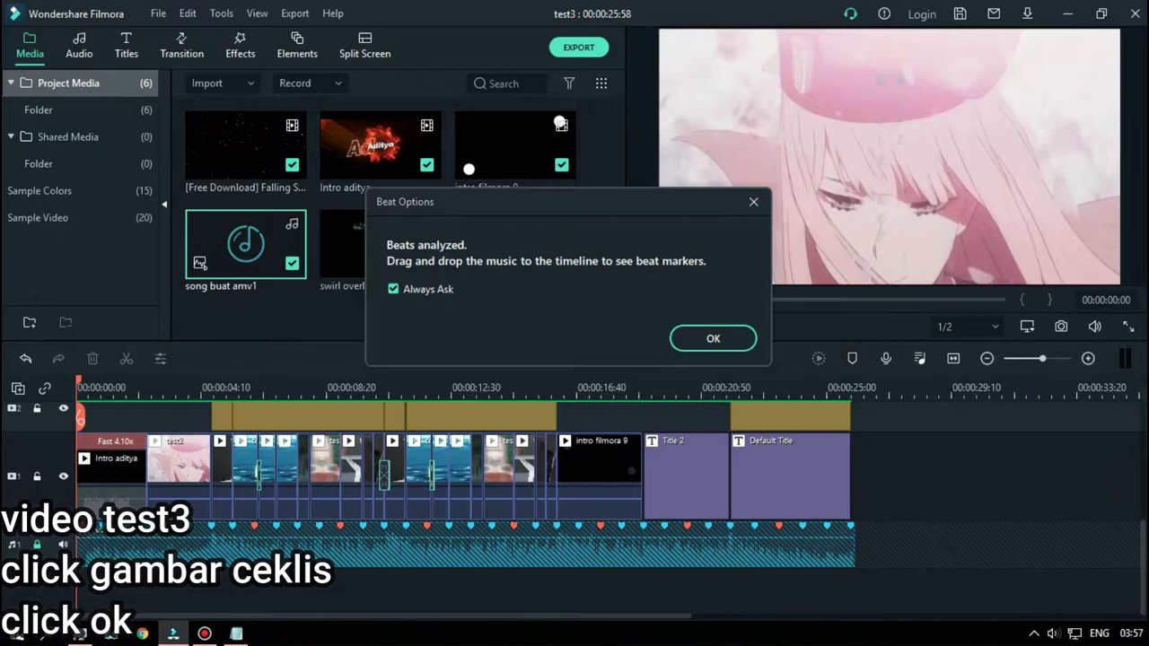
click(713, 337)
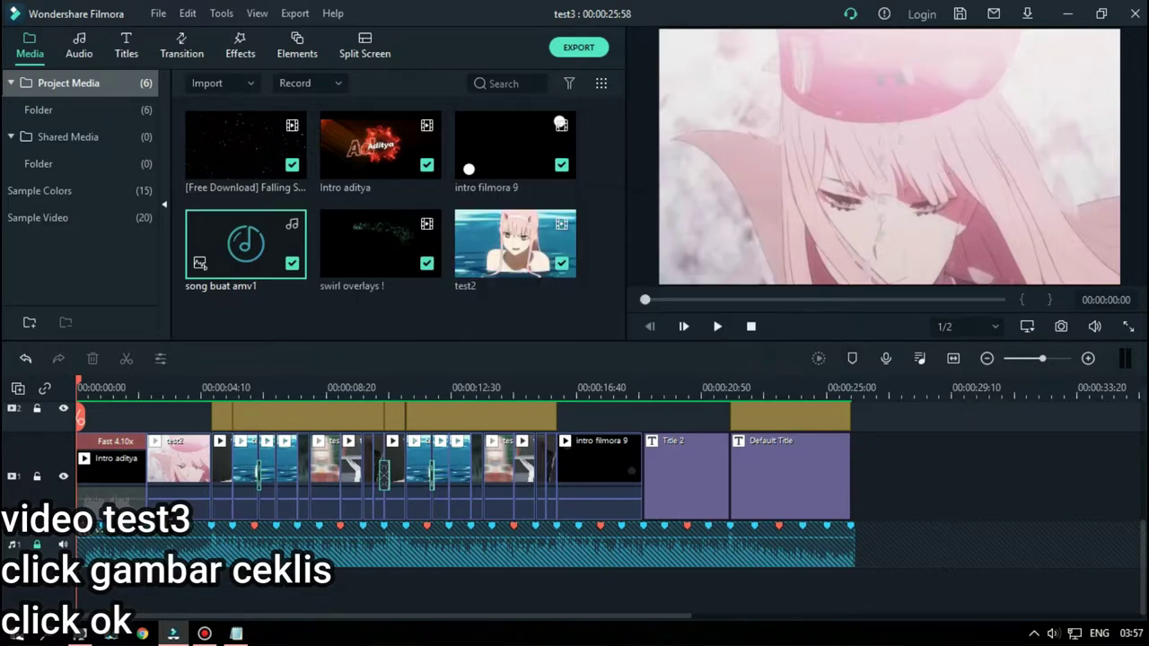
Step: Place "song buat amv1" at the timeline's start on a new audio track below the locked song
mouse_move(291, 262)
drag(246, 244, 77, 590)
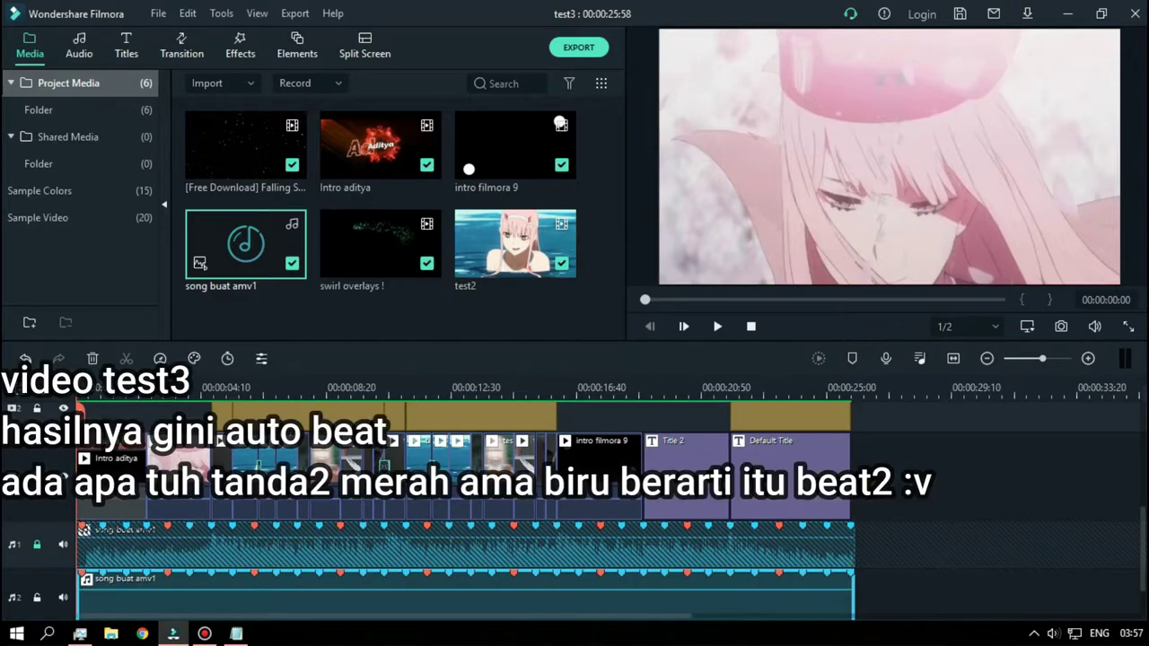
scroll(411, 574, down, 2)
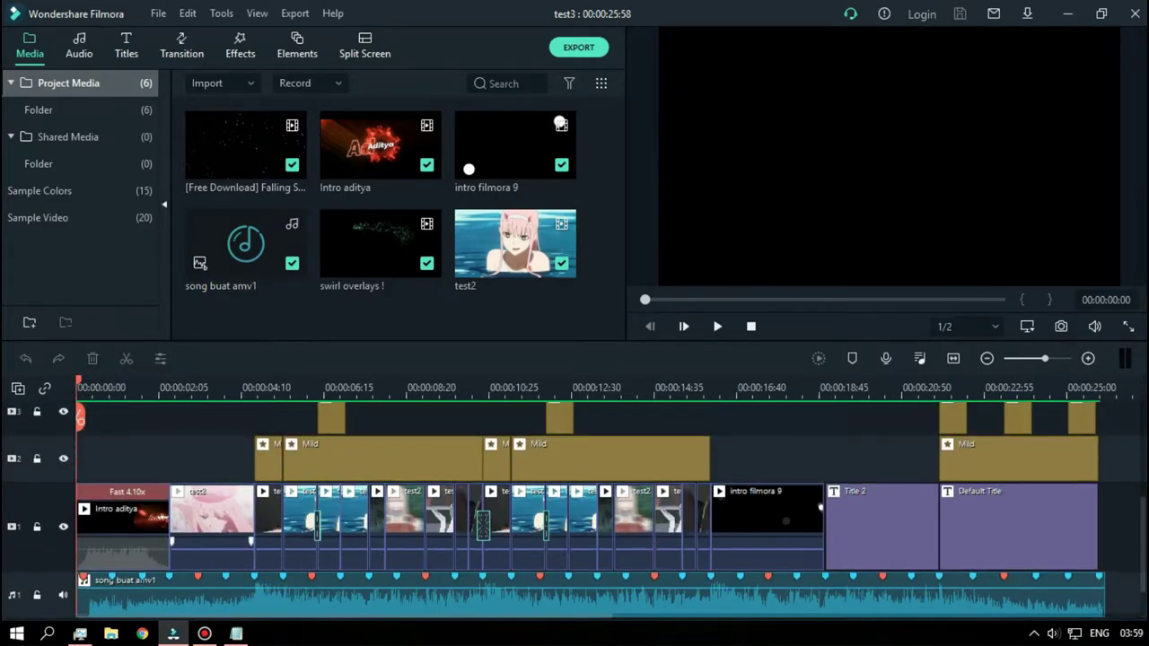
Step: Switch to Notepad and extend the line "terus pas sin beat" with "klo udah kasih effect MILD,SLIDEAWA"
key(alt+Tab)
drag(118, 398, 239, 398)
click(238, 398)
text(klo udah)
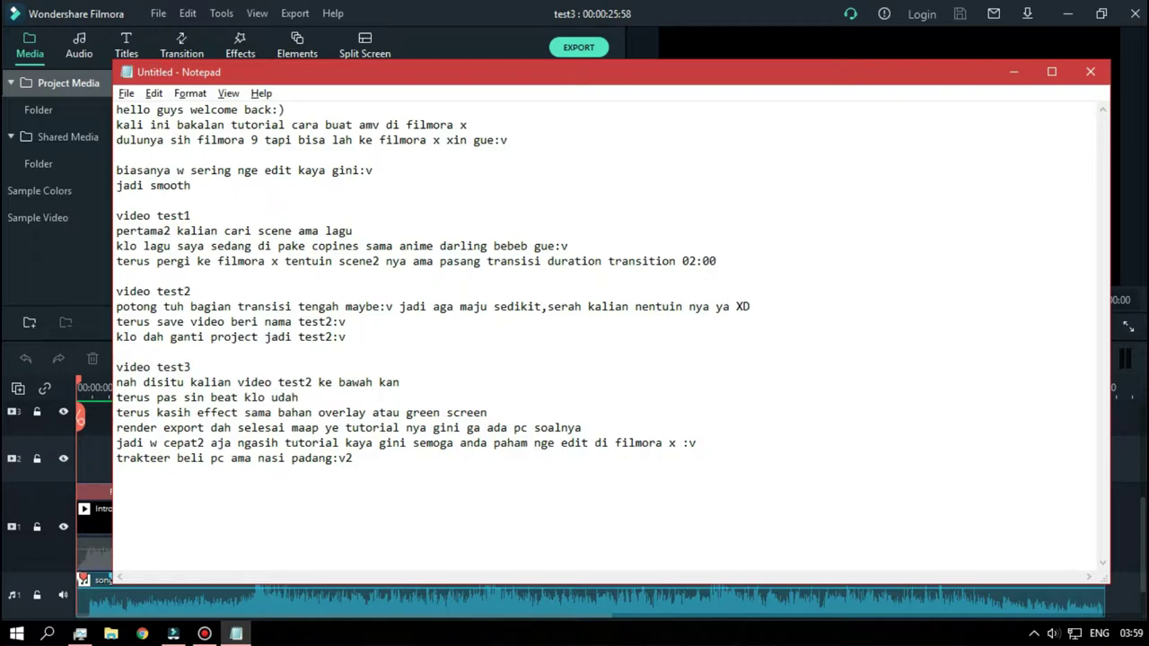
text( kasih effect mild ama)
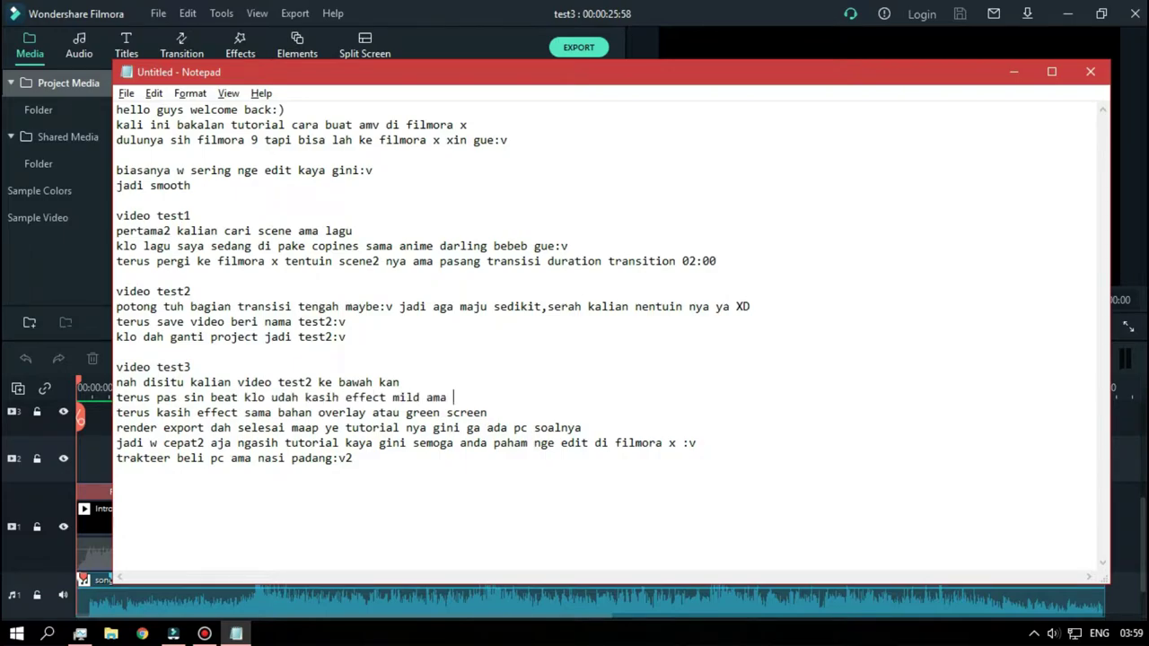
key(BackSpace)
key(BackSpace)
key(BackSpace)
key(BackSpace)
text(MILD,SLIDEAWA)
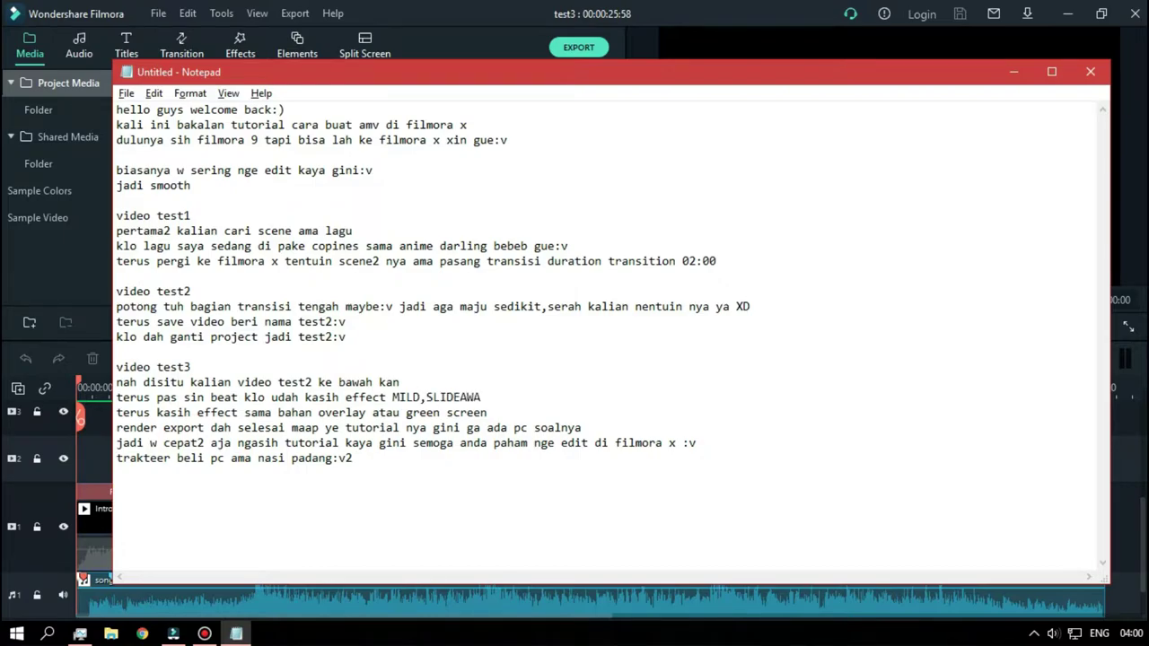
Step: Switch to Filmora and open the settings of the first effect clip on video track 3
click(173, 633)
scroll(574, 512, up, 1)
double_click(332, 438)
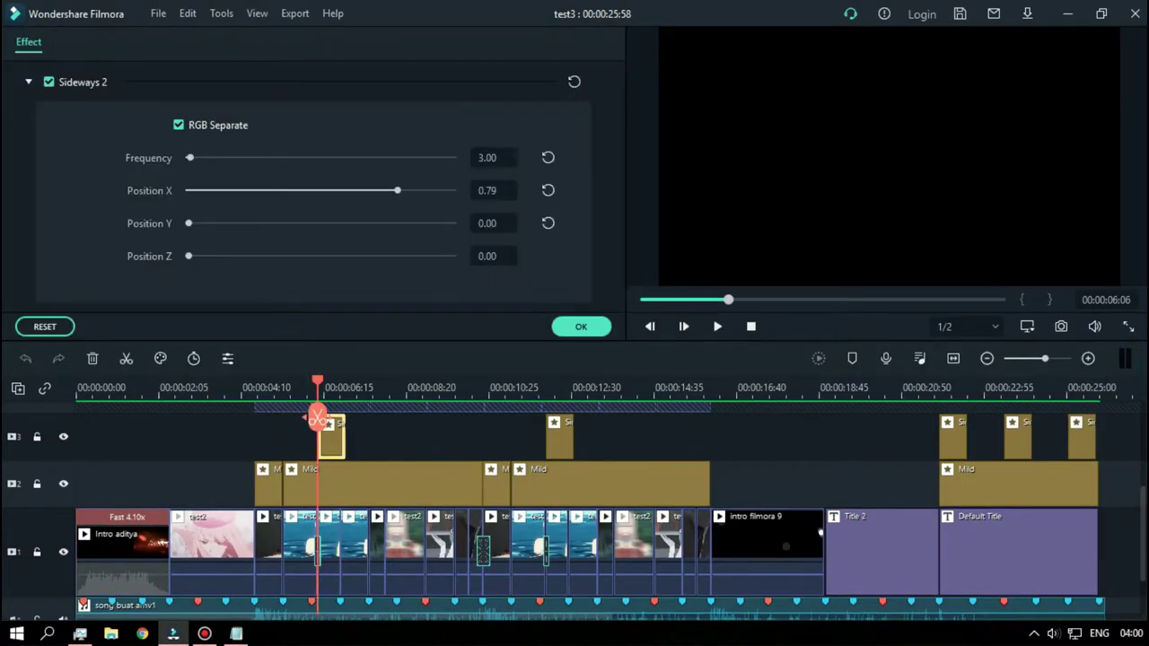
Step: Return to the Notepad line and replace the misspelled effect name after "MILD," with "SIDEAWAYS 2, AMA INI"
key(alt+Tab)
drag(433, 397, 488, 397)
text(ID)
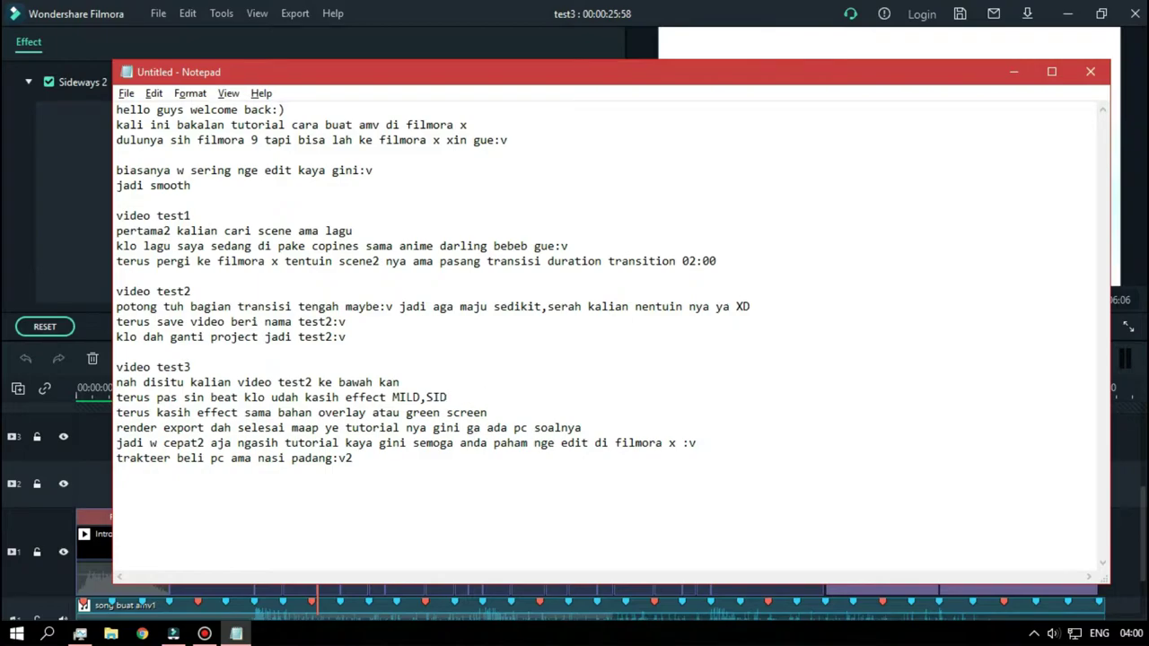
text(EAWAYS 2, AMA IRI)
Step: Return to Filmora and open the settings of an effect clip on video track 6
key(alt+Tab)
scroll(575, 511, up, 4)
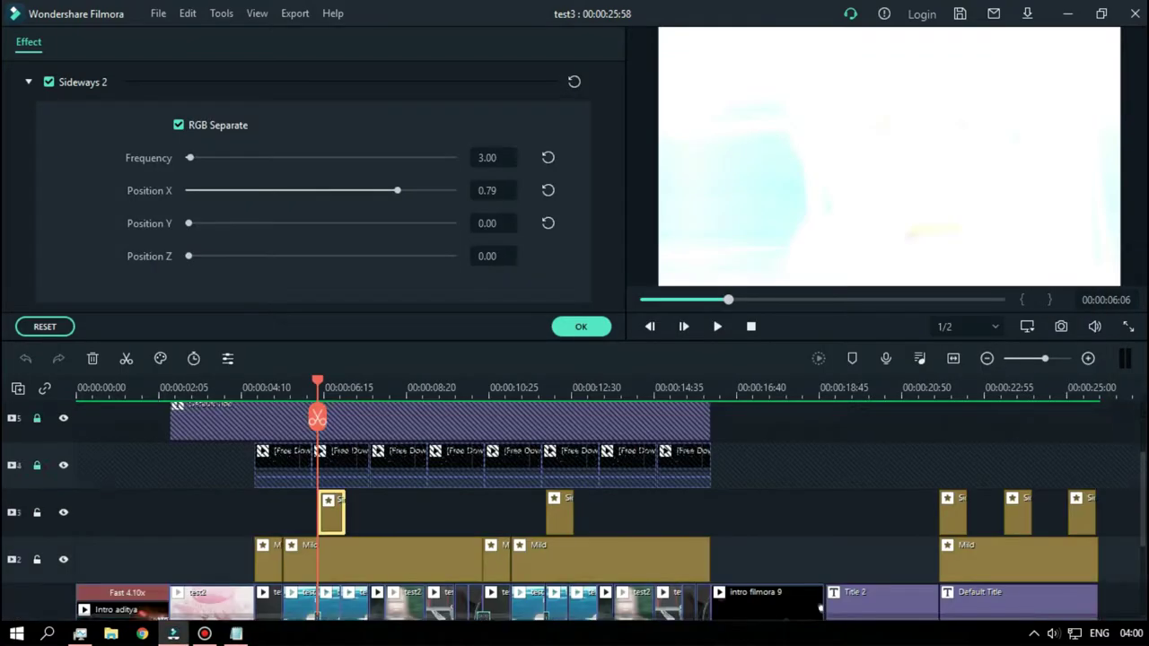
click(234, 472)
Step: Switch to Notepad, add "SILENT FILM 2" to the effect line and highlight the list of effect names
key(alt+Tab)
text(SILENT FILM 2)
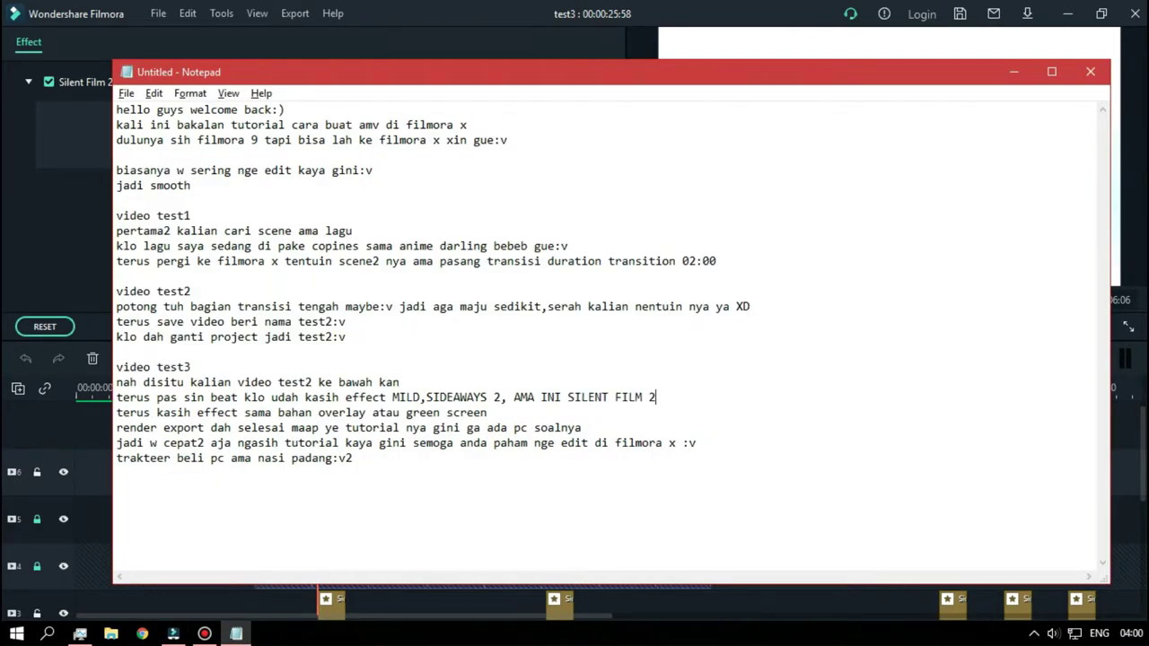
key(shift+Home)
key(shift+End)
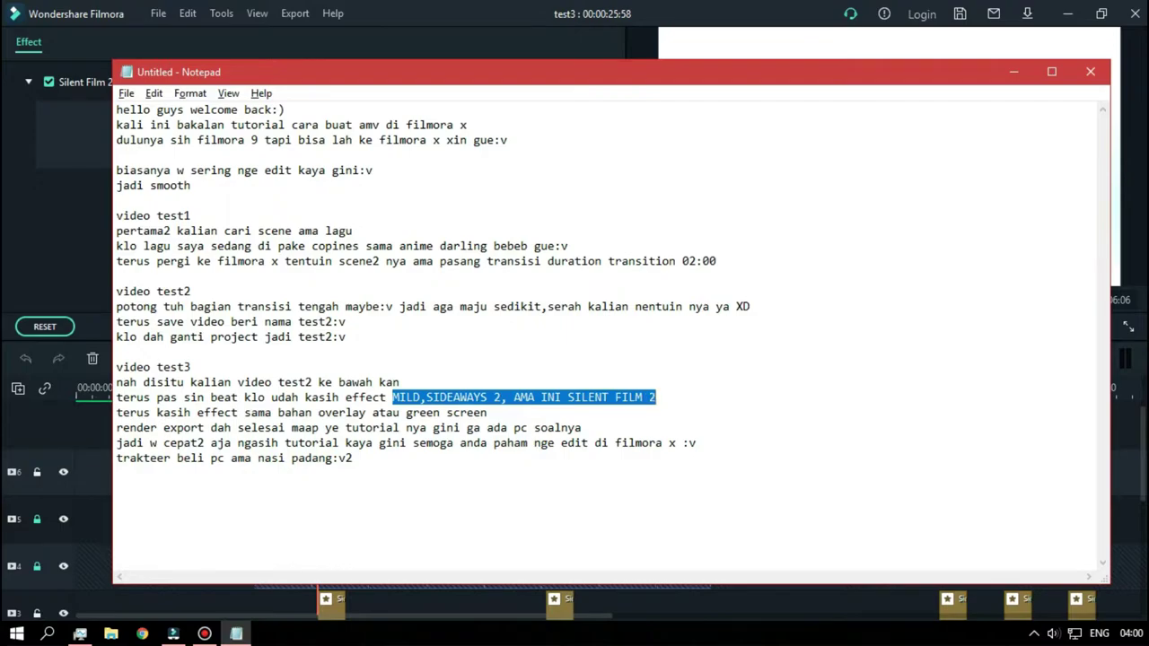
Step: Return to Filmora and open the settings of the first Silent Film 2 clip in the row of short clips on video track 6
key(alt+Tab)
scroll(574, 512, down, 5)
drag(317, 384, 164, 384)
scroll(820, 506, up, 3)
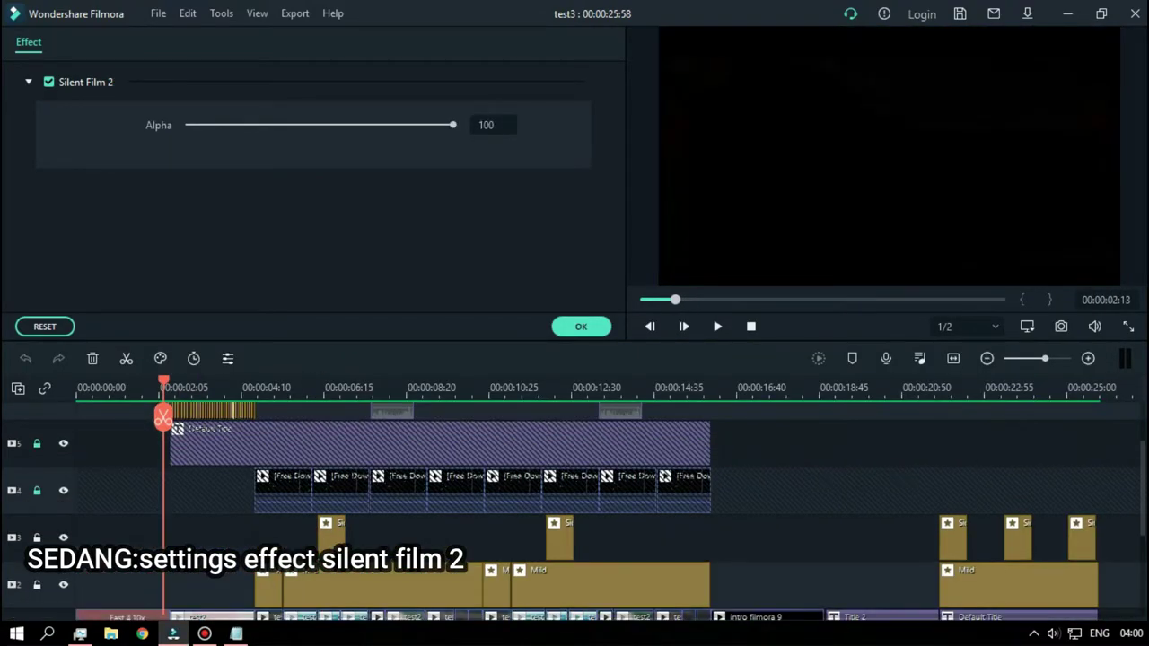
scroll(610, 506, up, 3)
scroll(610, 506, up, 3)
key(ctrl+plus)
double_click(230, 484)
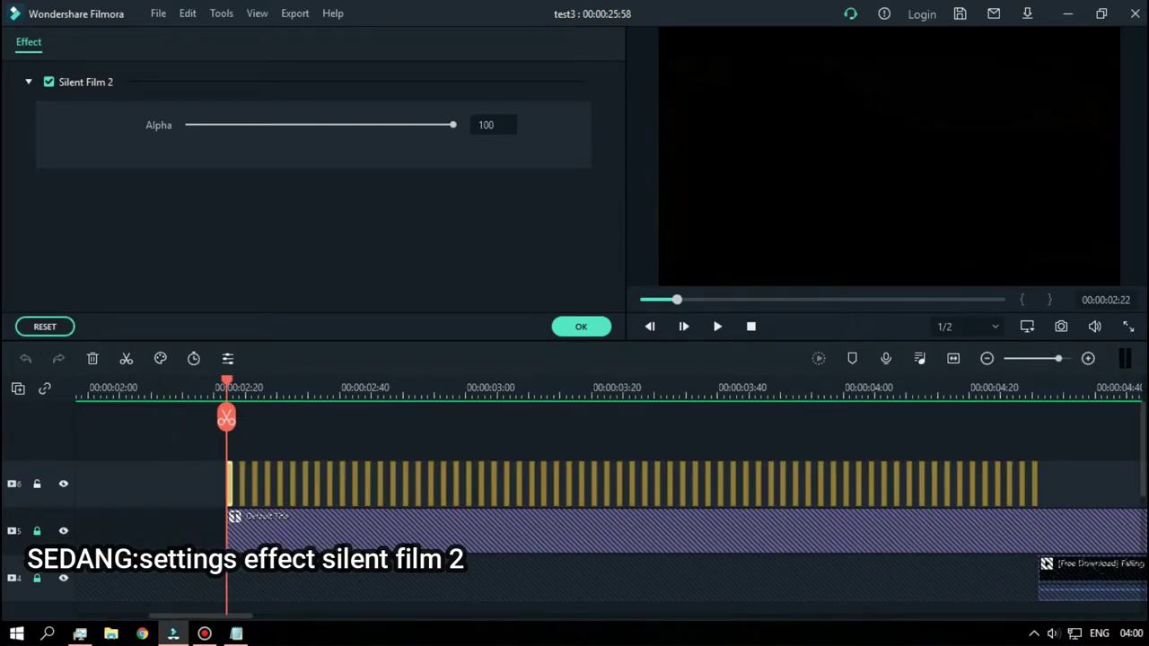
Step: Close the Silent Film 2 settings and play back the section of short effect clips on video track 6 twice
click(581, 326)
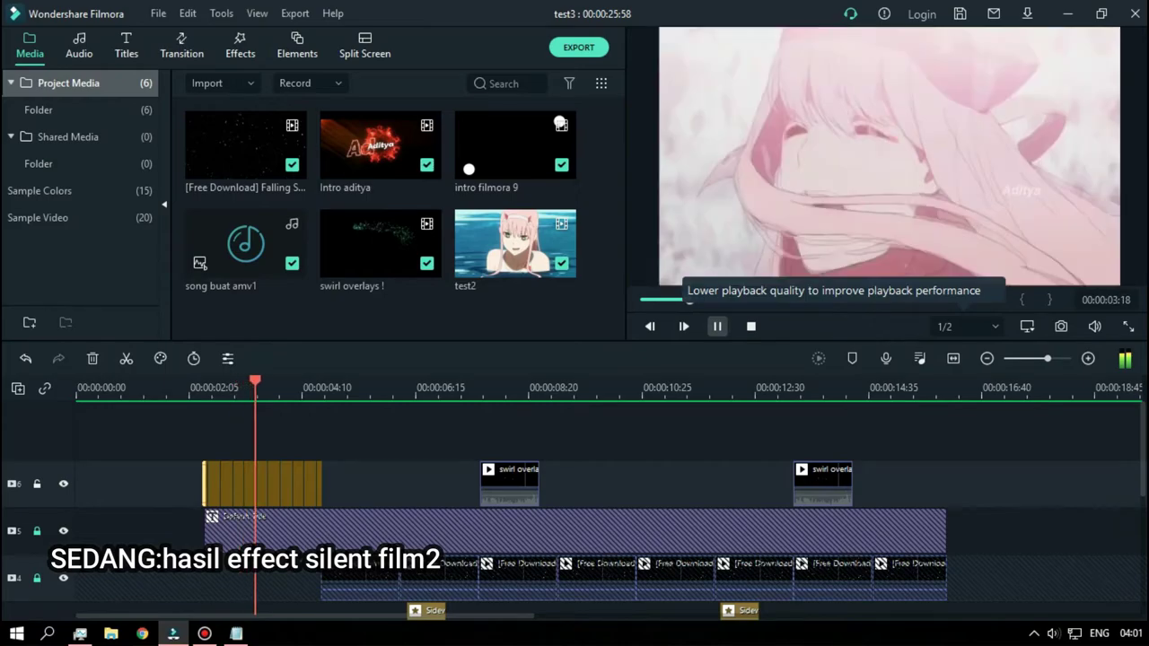
key(space)
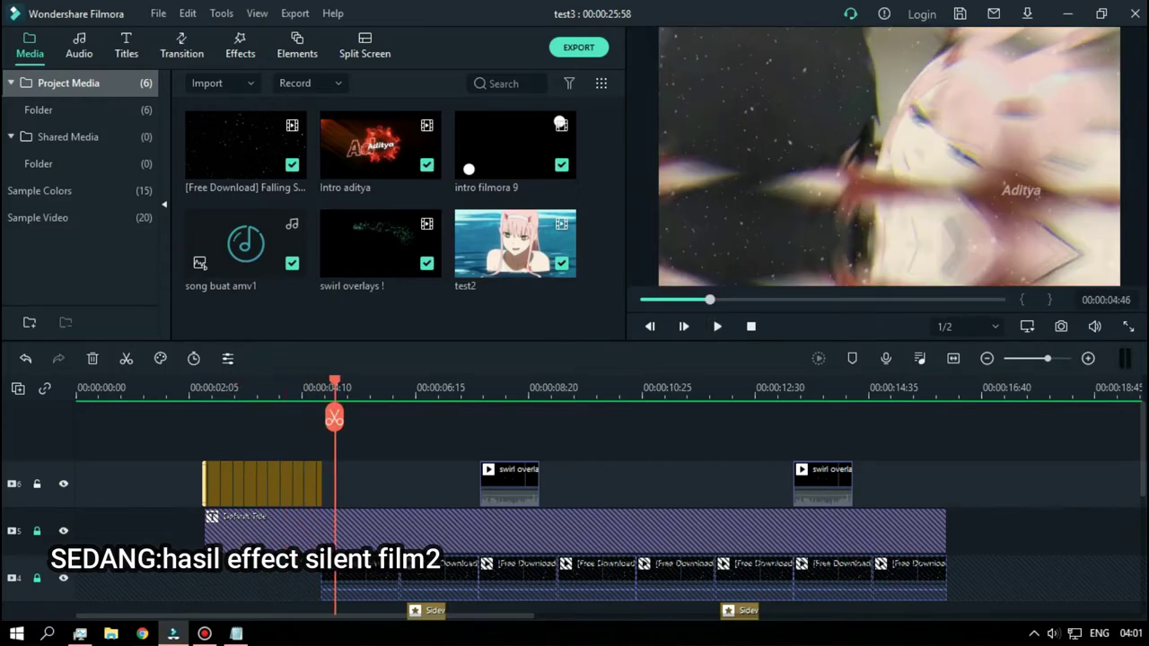
drag(335, 382, 182, 417)
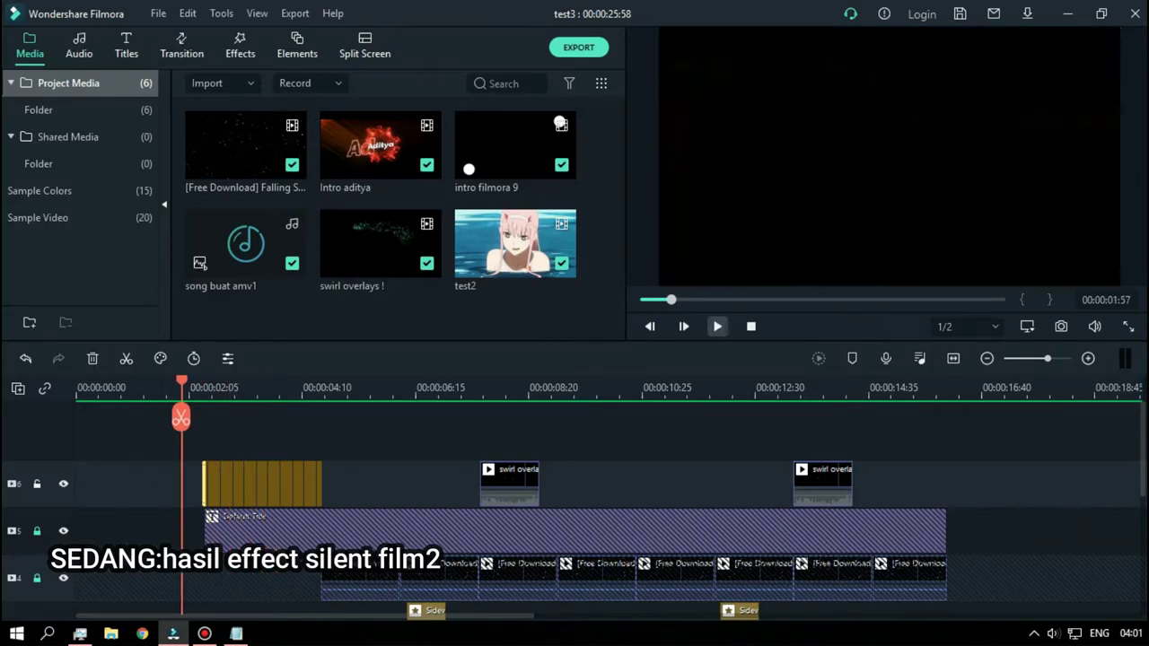
key(space)
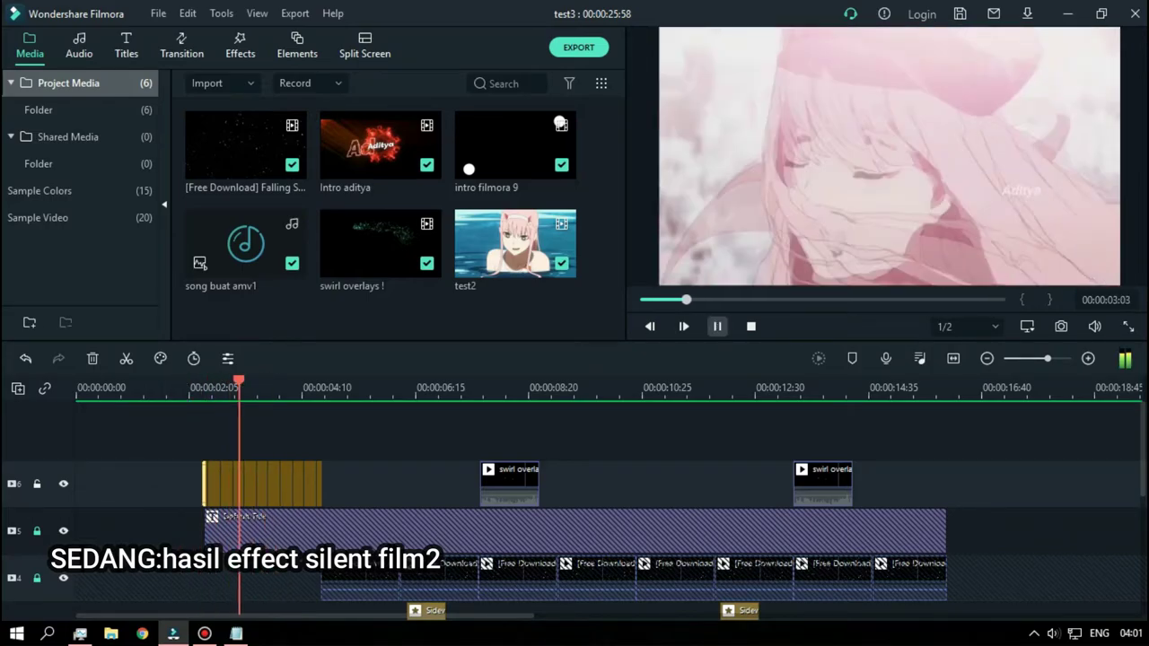
click(717, 326)
Step: Switch to Notepad and add the line "NAH SEKARANG PASANG EFFECT MILD AMA SIDEAWAYS2" below the effect list line
scroll(574, 520, down, 5)
key(alt+Tab)
click(660, 398)
key(Return)
text(NAH SEKARANG PASANG EFFECT MILD AMA SIDEAWAYS2)
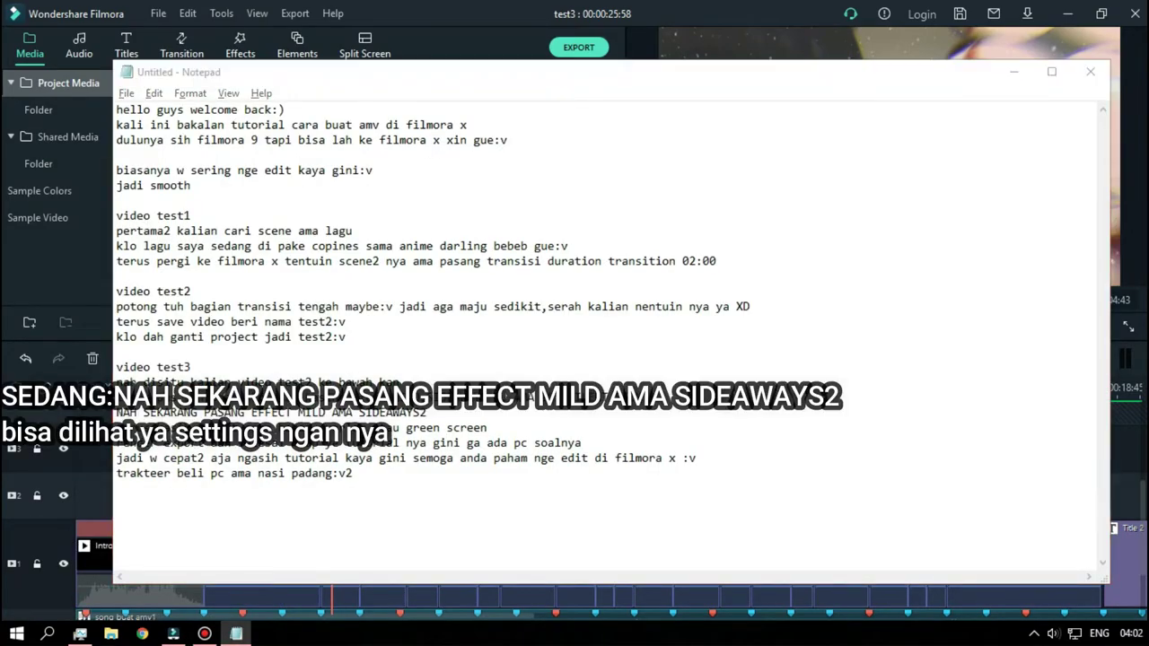
Step: Return to Filmora, review the settings of the first Mild effect clip on video track 2, and close them
key(alt+Tab)
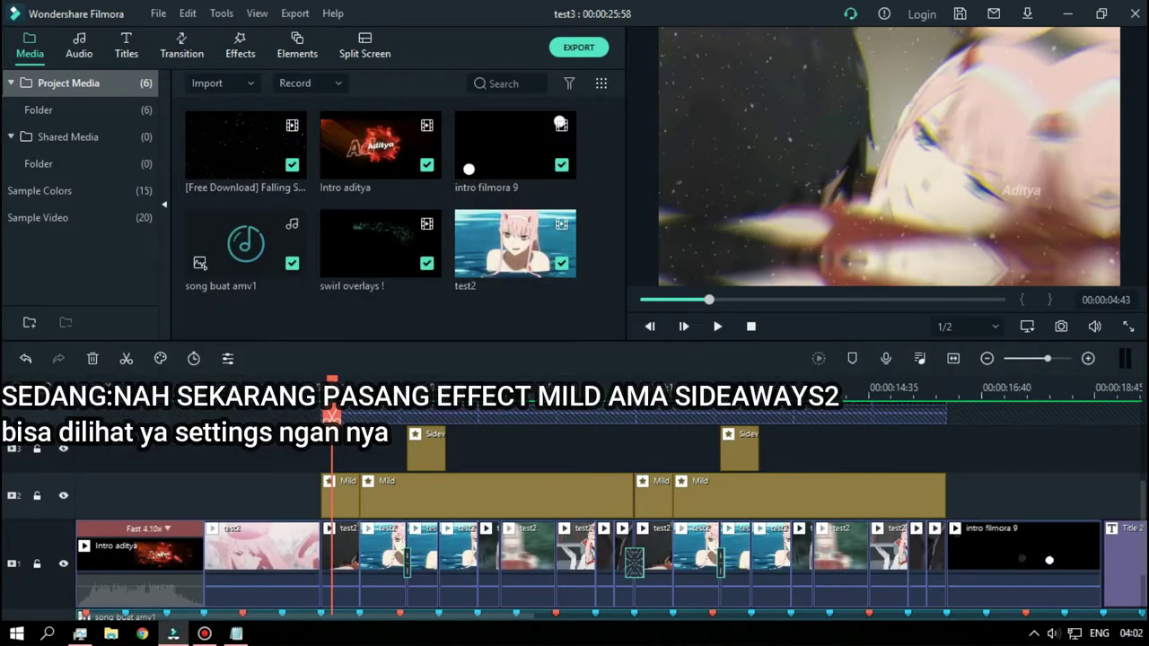
mouse_move(332, 395)
mouse_down()
mouse_move(350, 395)
mouse_move(320, 395)
mouse_move(334, 395)
mouse_move(341, 414)
mouse_move(325, 414)
mouse_up()
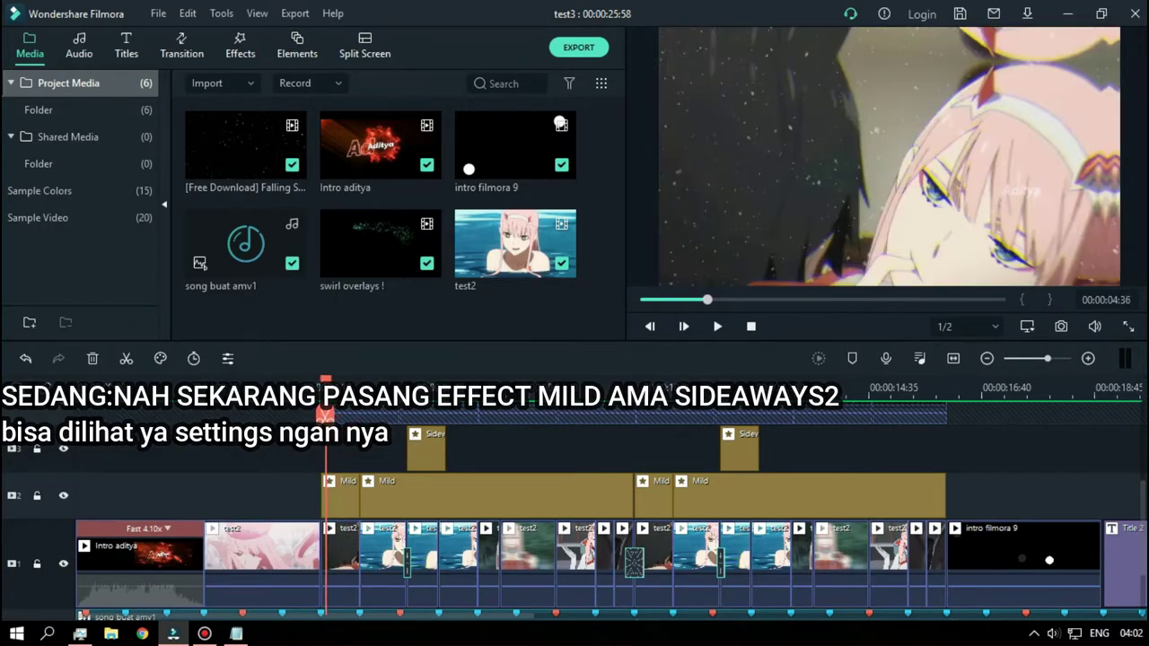
click(341, 496)
double_click(341, 496)
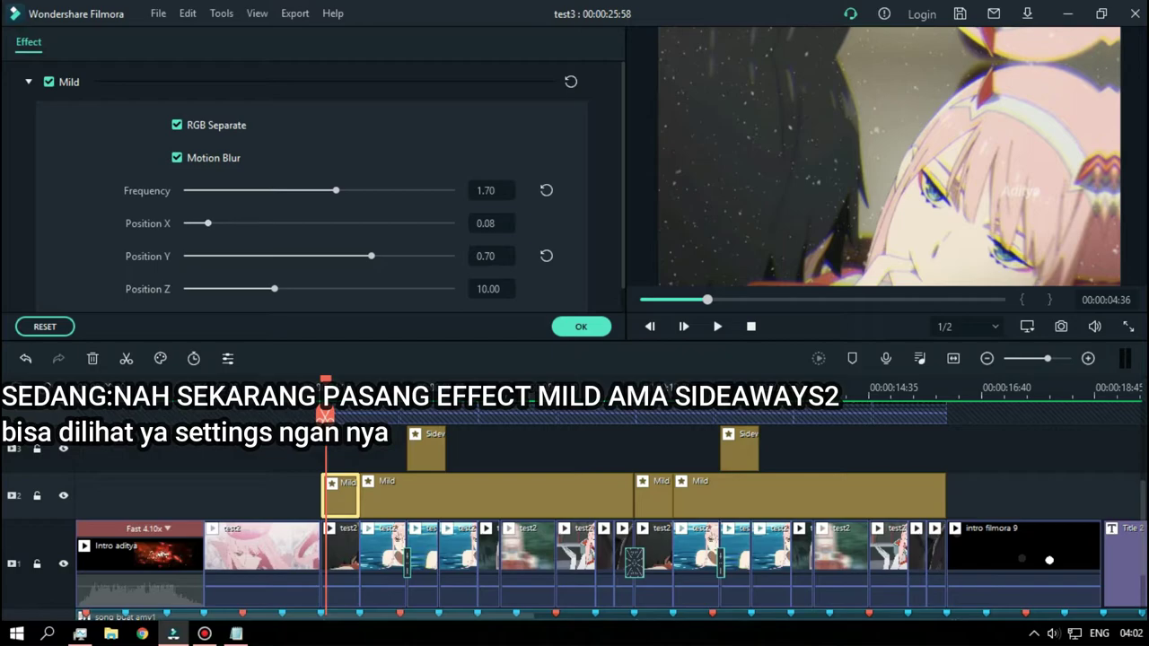
scroll(331, 186, down, 1)
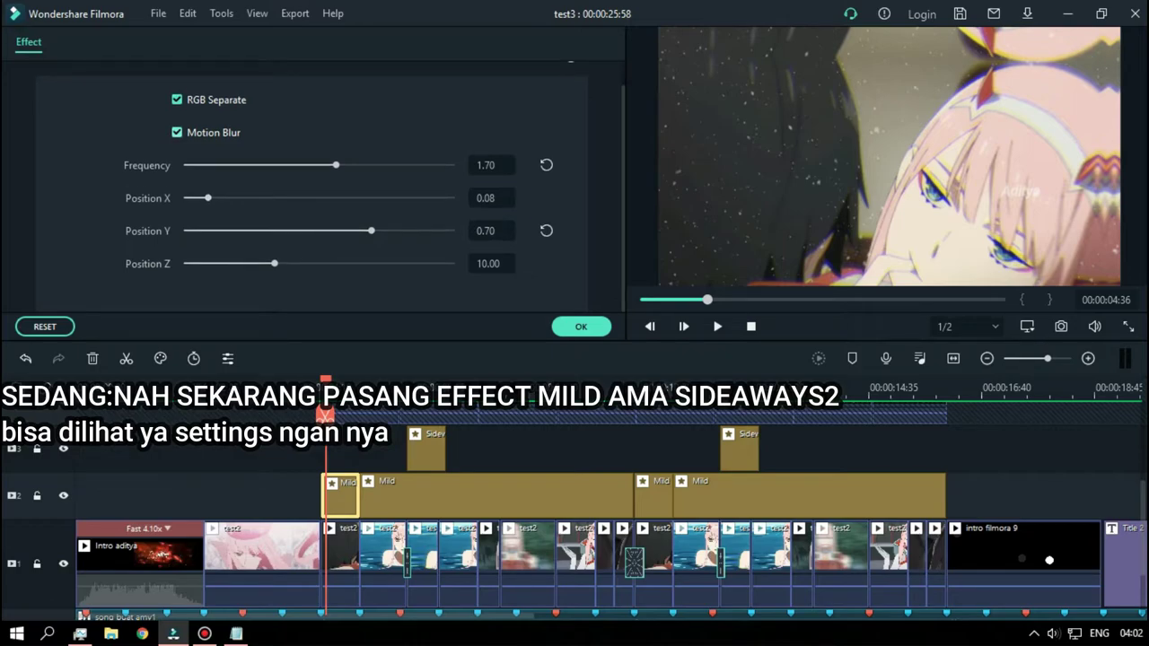
scroll(332, 186, up, 1)
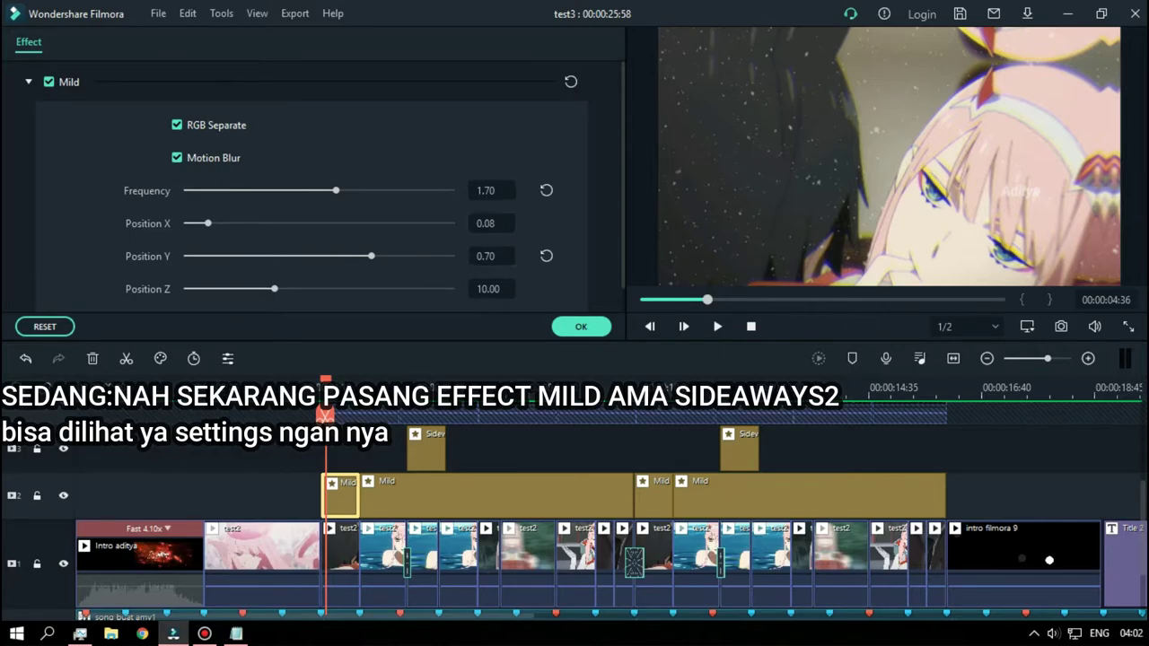
click(580, 326)
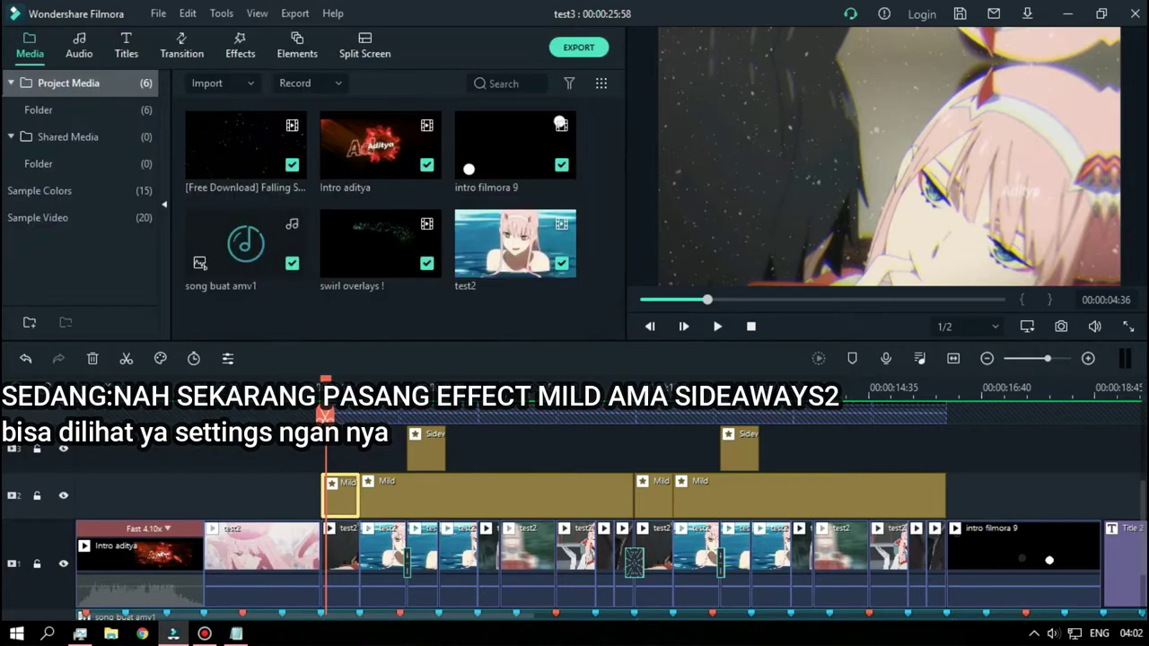
Step: Play back the section covered by the Mild and Sideaways 2 effects from just before the first Mild clip
key(alt+Tab)
key(alt+Tab)
mouse_move(325, 383)
mouse_down()
mouse_move(352, 383)
mouse_move(306, 382)
mouse_up()
scroll(574, 511, up, 3)
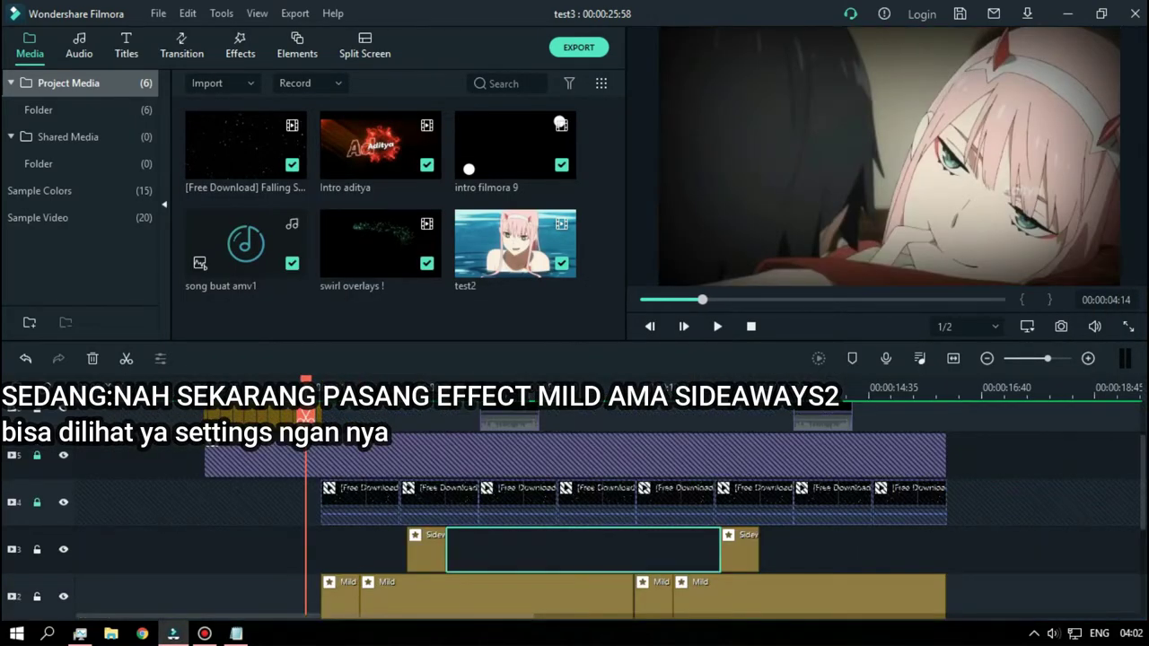
key(space)
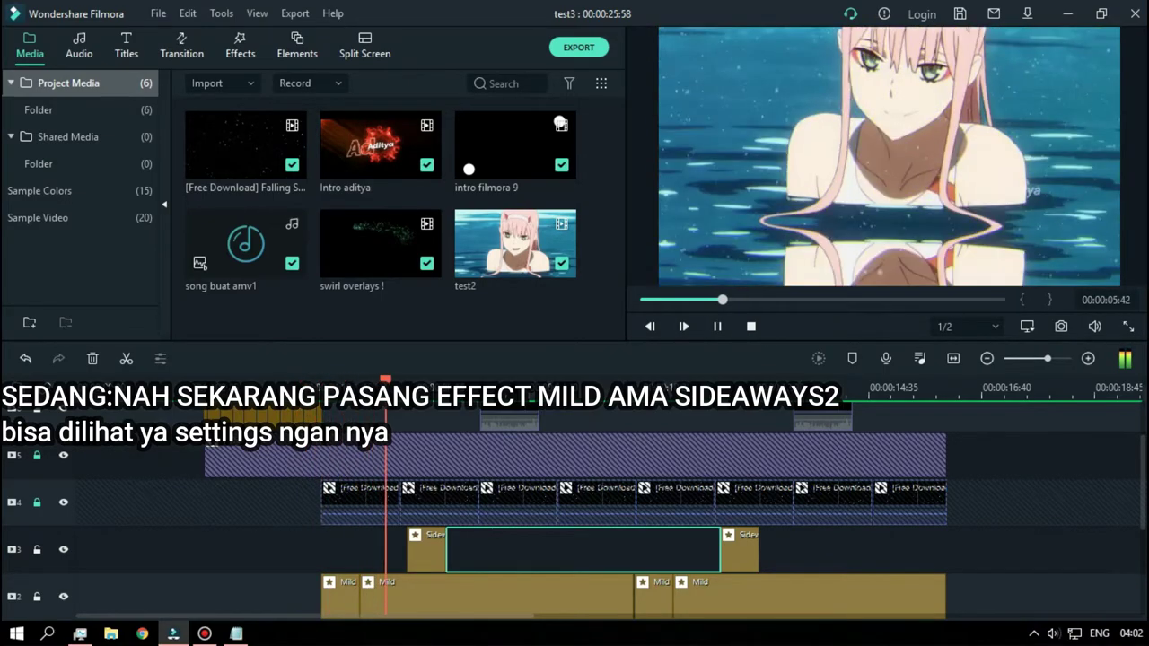
key(space)
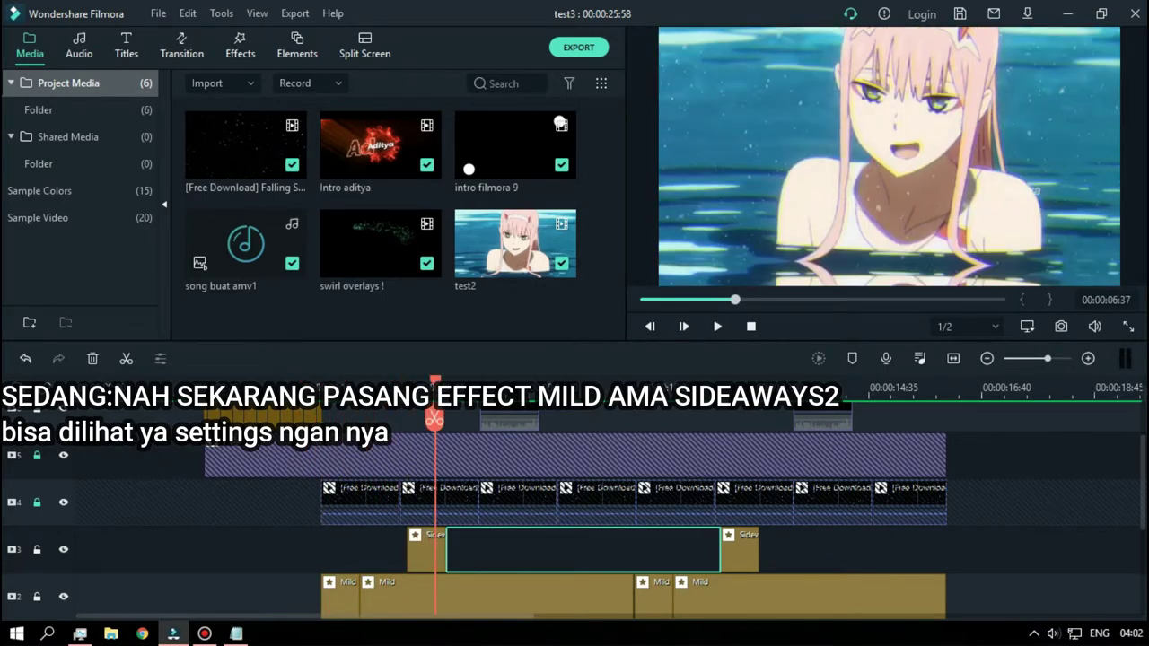
Step: Set the Position Y of the first Mild effect clip on video track 2 to 0.70, with the playhead inside that clip
drag(434, 419, 351, 417)
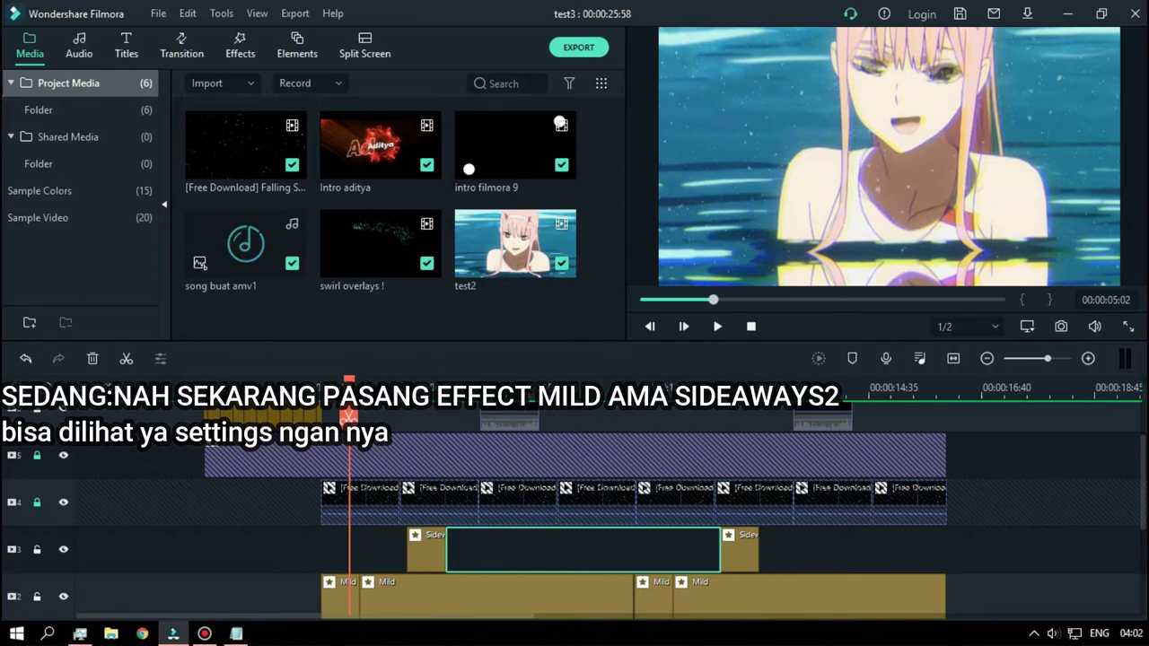
click(888, 158)
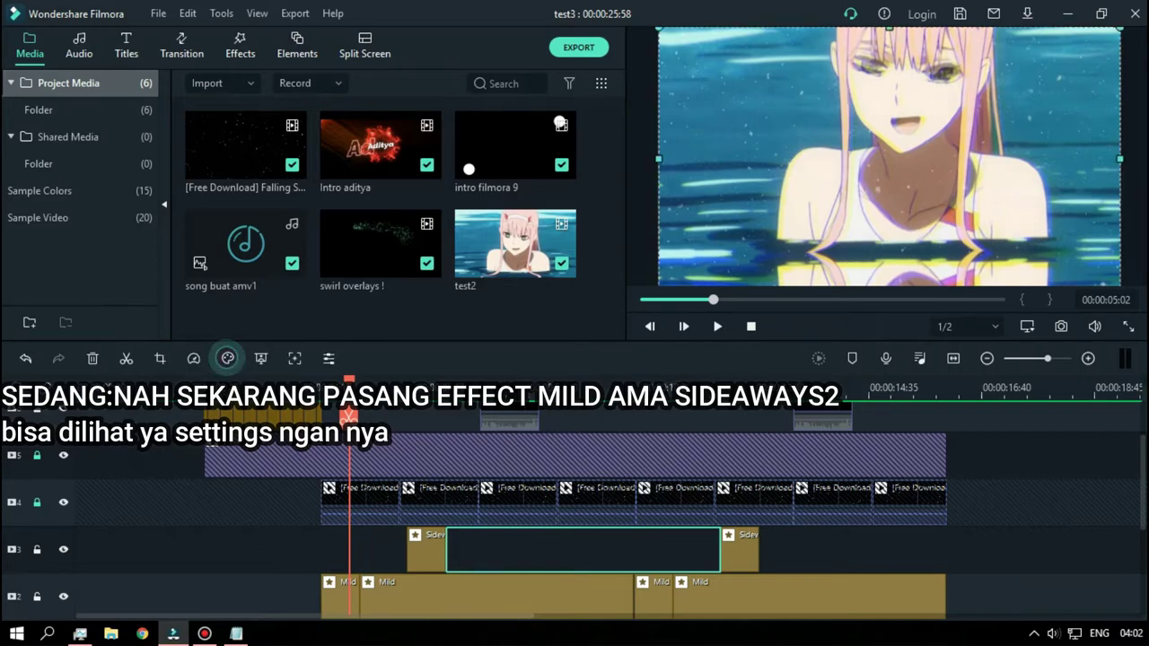
scroll(574, 512, down, 2)
double_click(341, 522)
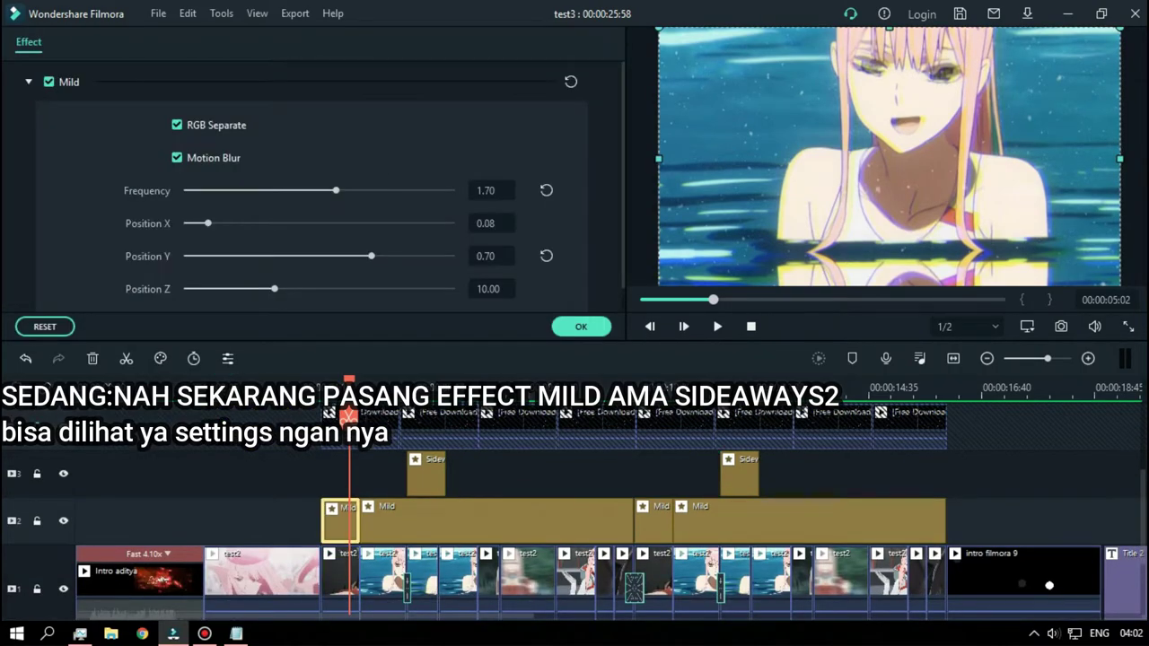
mouse_move(370, 256)
mouse_down()
mouse_move(332, 256)
mouse_move(370, 256)
mouse_up()
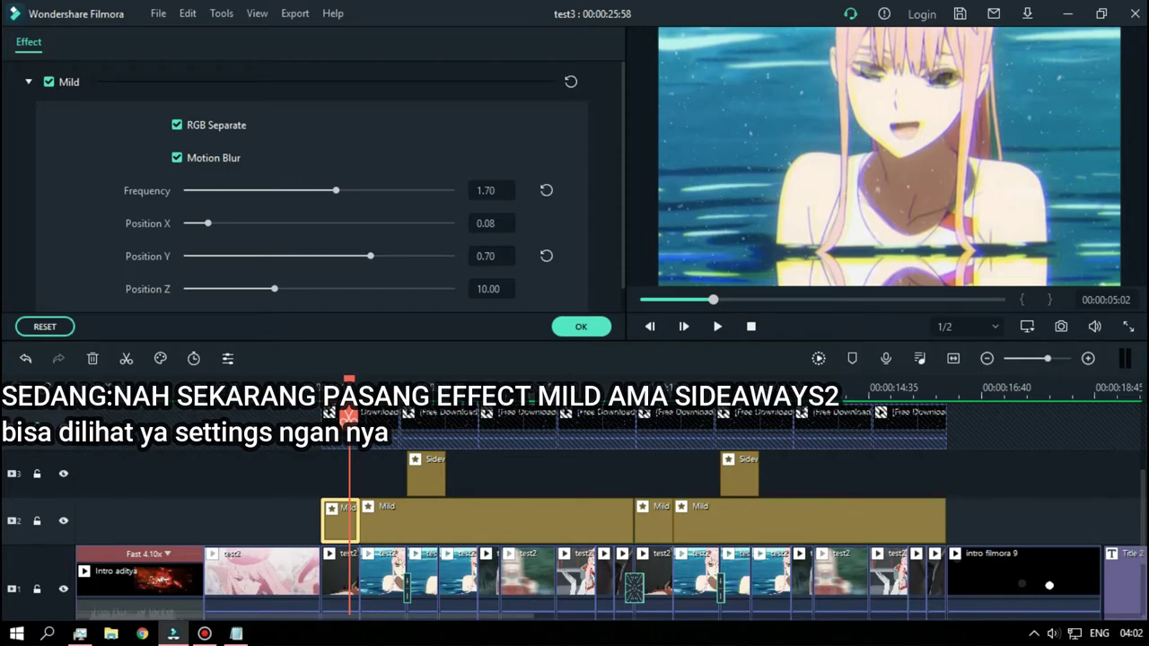
Step: Move the picture of the test2 clip beneath the first Mild clip down to the frame's vertical centre and play the section back
click(340, 579)
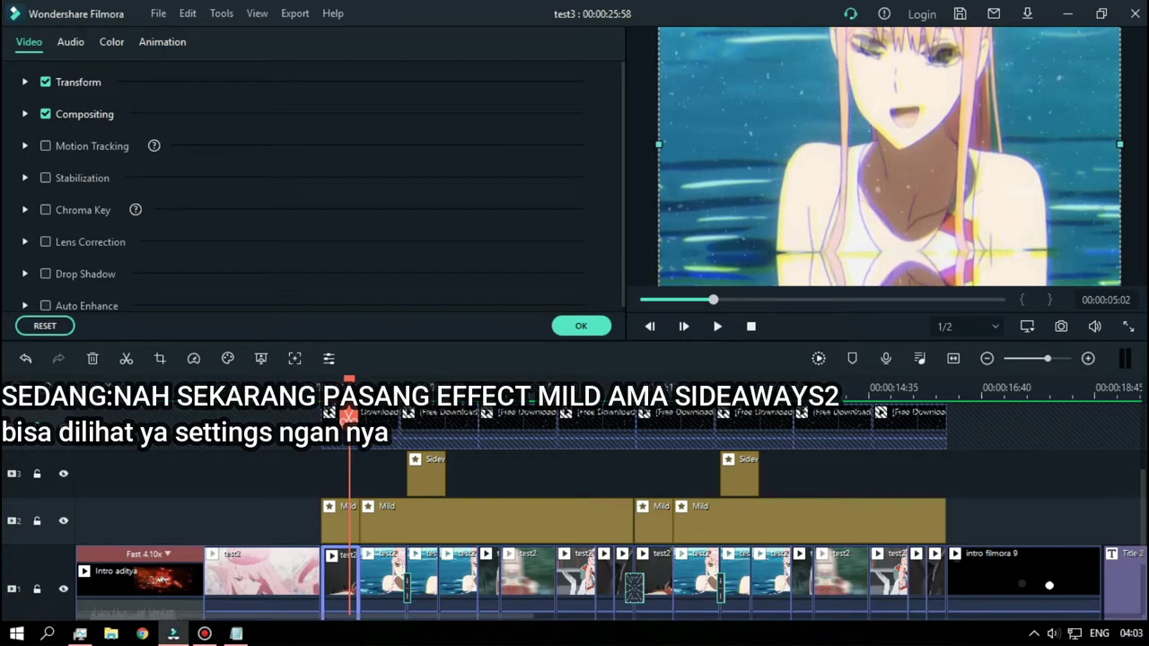
drag(888, 144, 888, 157)
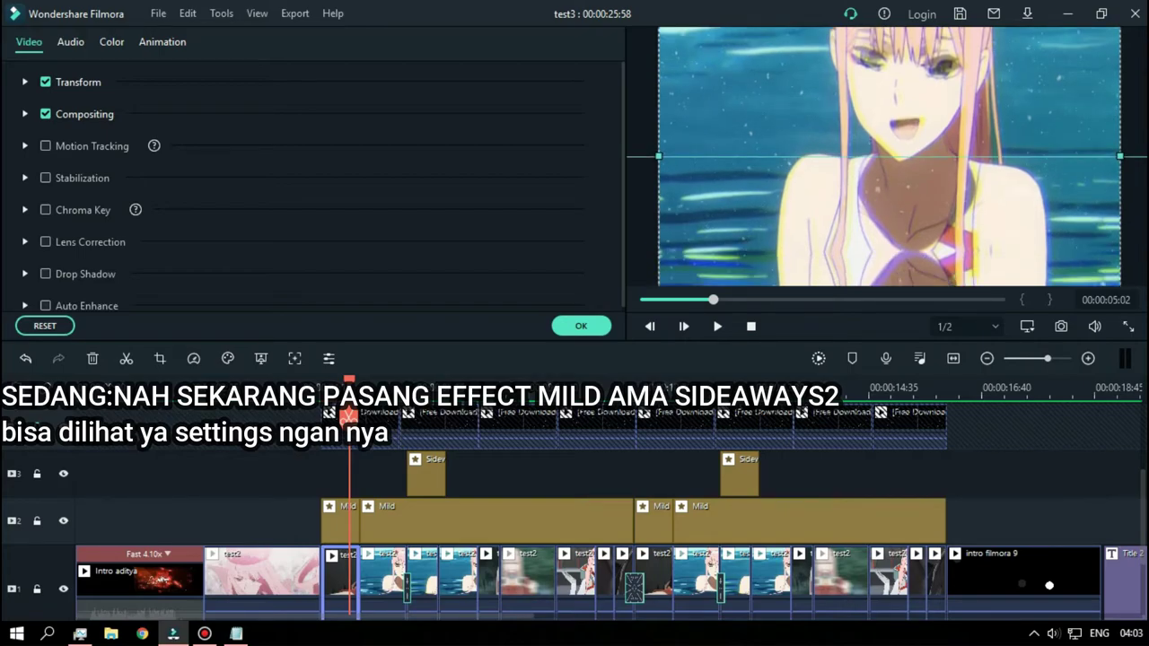
key(space)
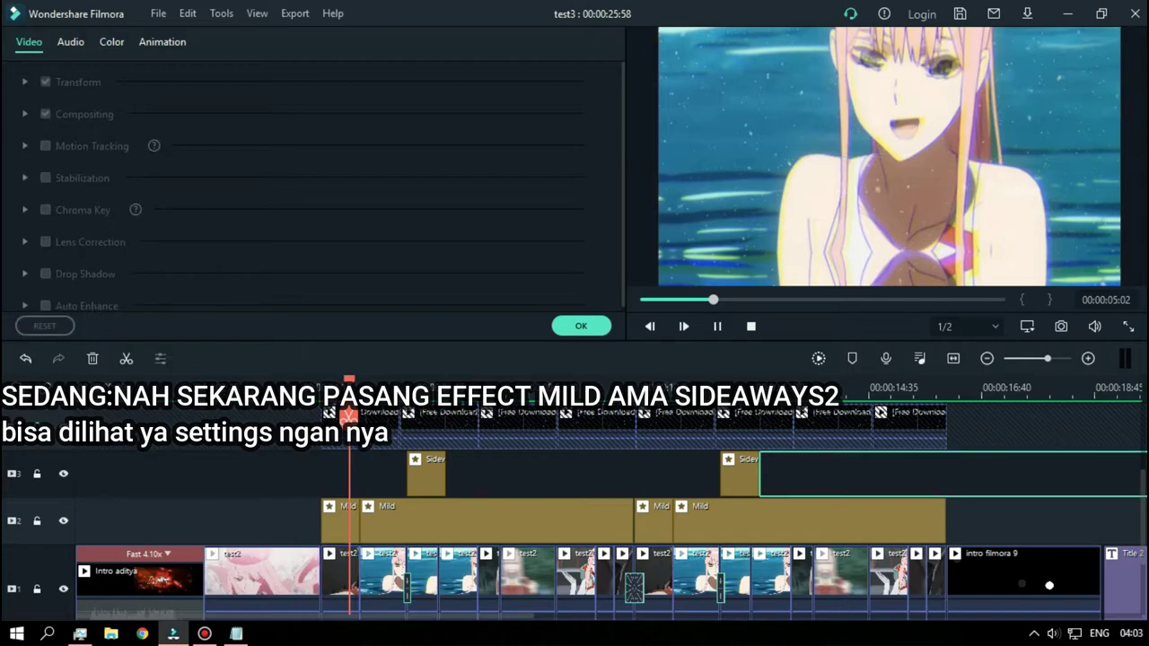
key(space)
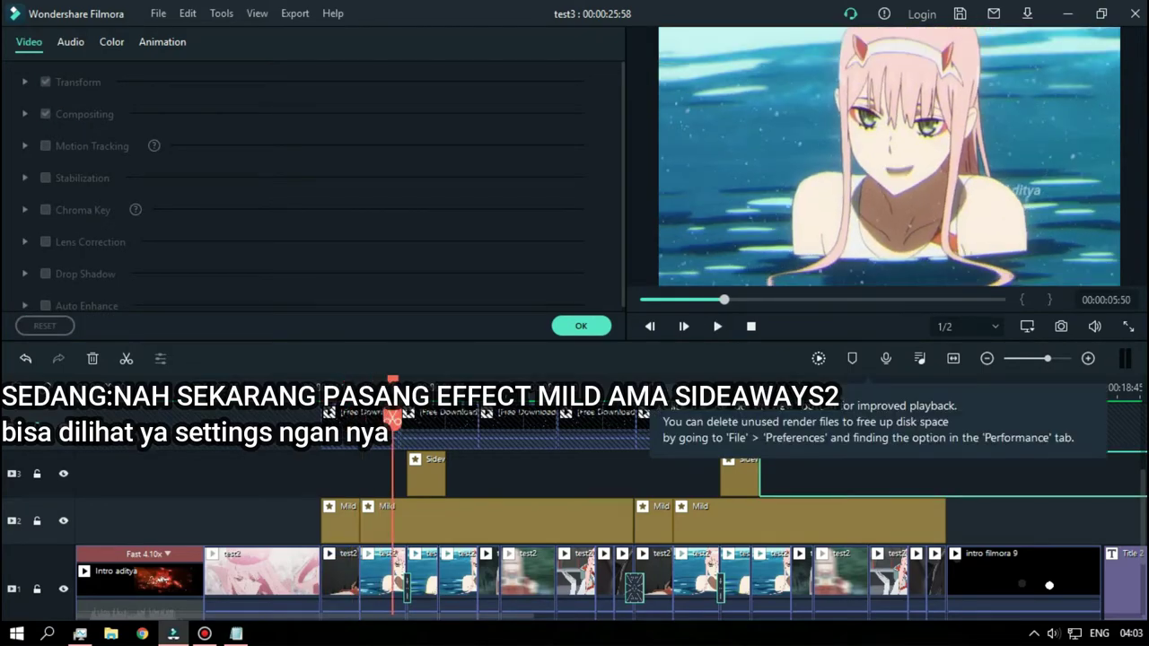
drag(390, 384, 339, 384)
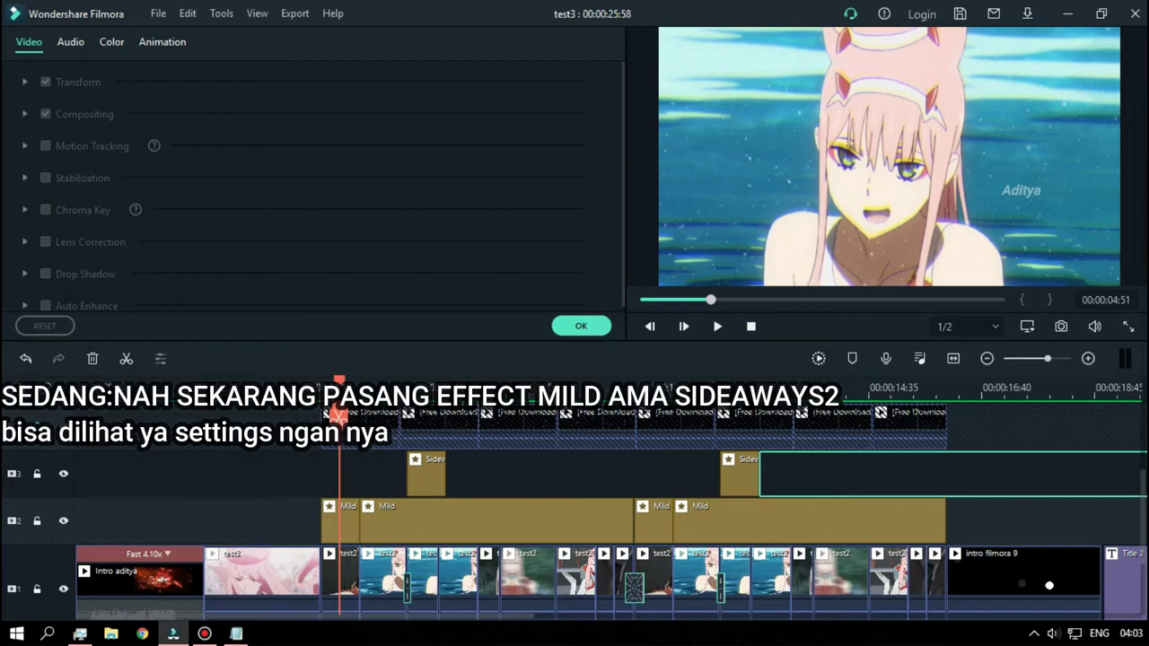
Step: Close the clip settings, render the timeline preview, and return the playhead to the end of the first Mild clip
click(581, 326)
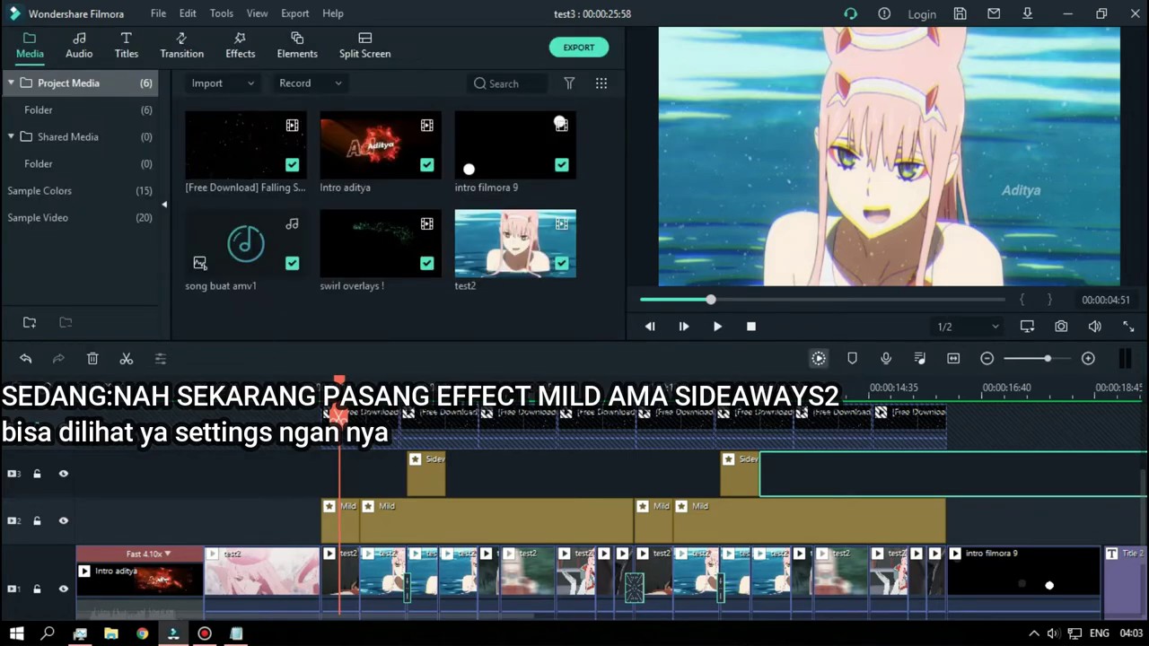
click(817, 358)
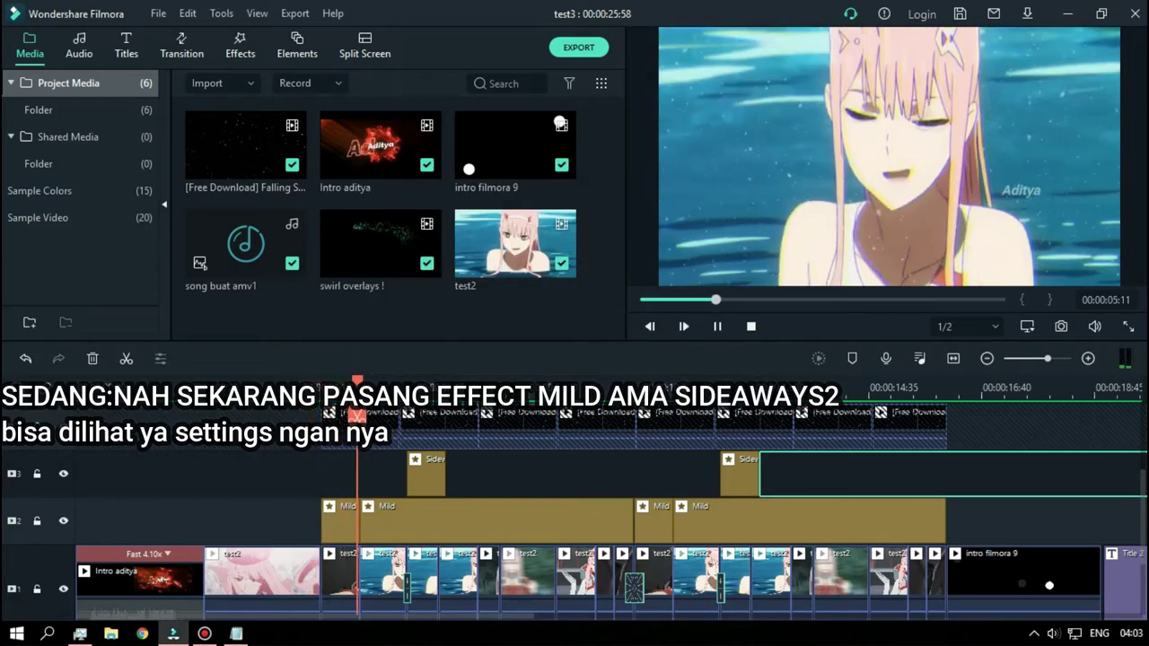
key(space)
drag(380, 381, 355, 381)
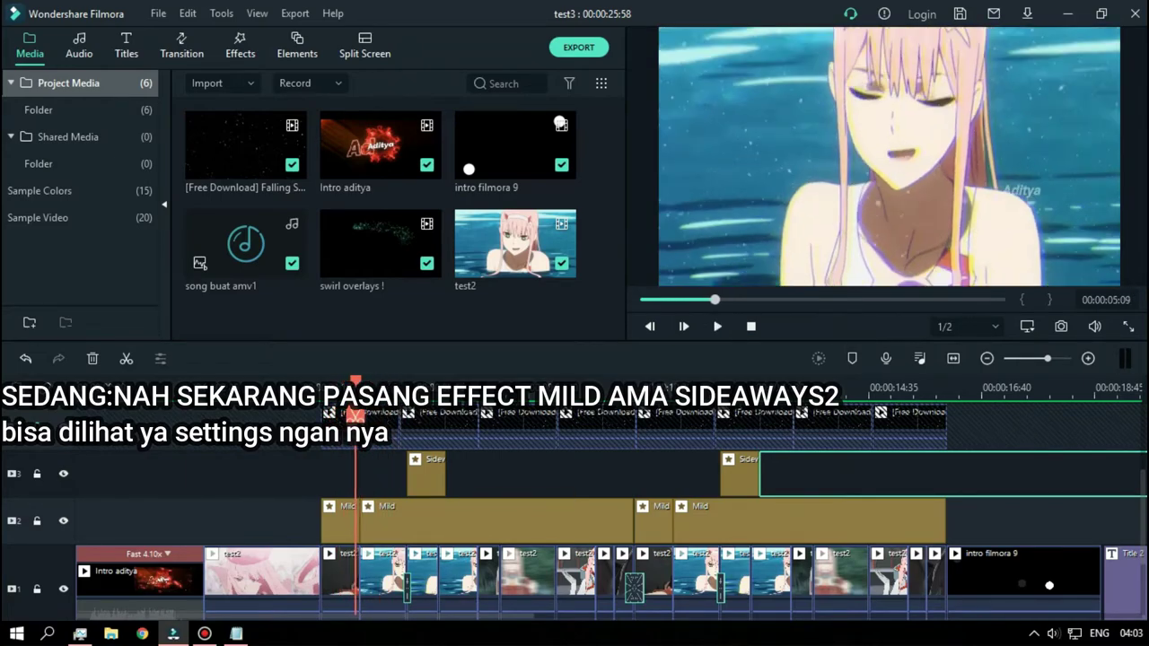
Step: Step frame by frame back and forth around the join of the first two Mild clips to examine the reflection at the picture's lower edge
key(Right)
key(Right)
key(Right)
key(Right)
key(Right)
key(Right)
key(Right)
key(Right)
key(Right)
key(Right)
key(Right)
key(Right)
key(Right)
key(Right)
key(Right)
key(Right)
key(Right)
key(Right)
key(Right)
key(Right)
key(Right)
key(Right)
key(Right)
key(Right)
key(Right)
key(Right)
key(Right)
key(Right)
key(Right)
key(Right)
key(Right)
key(Right)
key(Right)
key(Right)
key(Right)
key(Right)
key(Right)
key(Right)
key(Right)
key(Right)
key(Right)
key(Right)
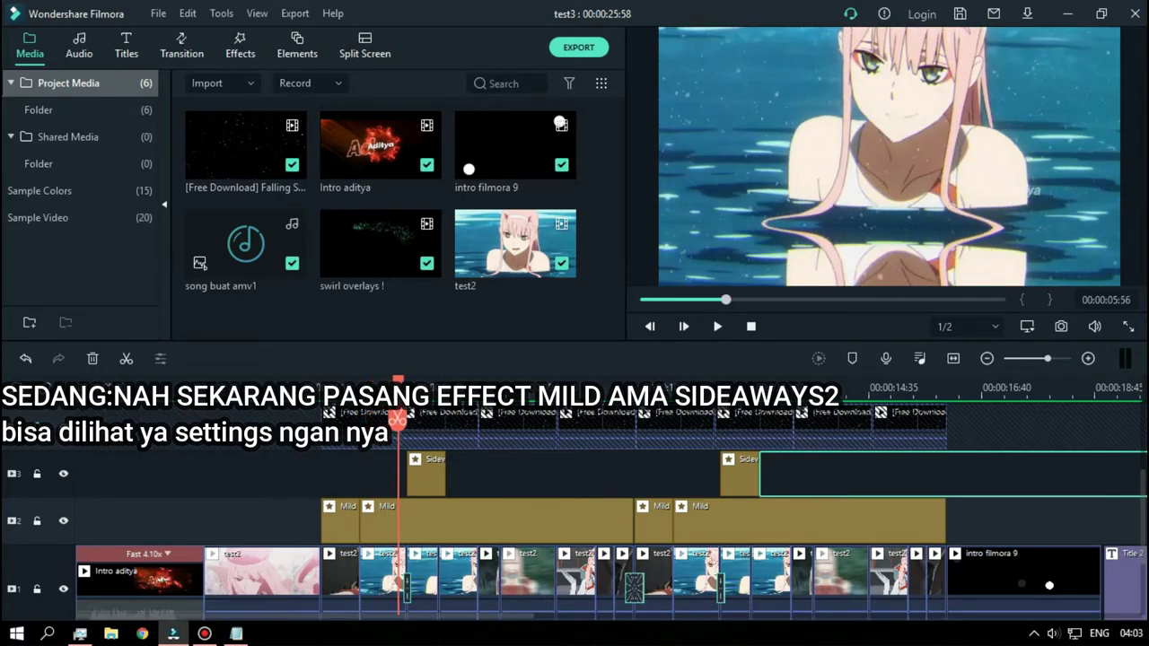
key(Left)
key(Left)
key(Left)
key(Left)
key(Left)
key(Left)
key(Left)
key(Left)
key(Left)
key(Left)
key(Left)
key(Left)
key(Left)
key(Left)
key(Left)
key(Left)
key(Left)
key(Left)
key(Left)
key(Left)
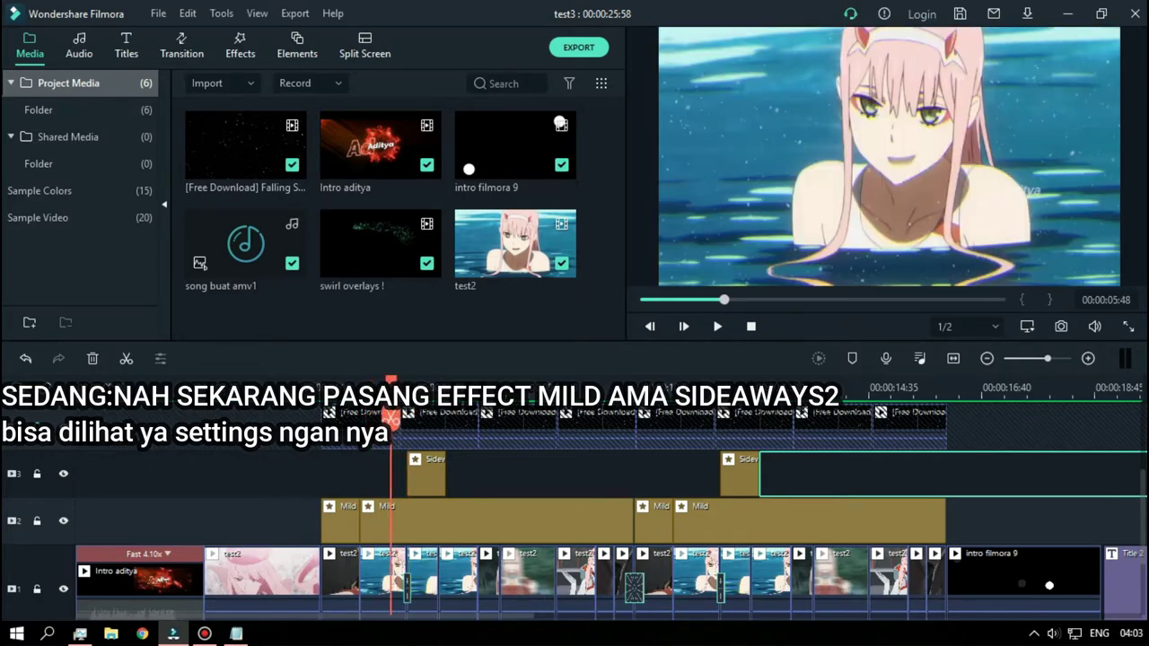
key(Left)
key(Left)
key(Left)
key(Left)
key(Left)
key(Left)
key(Left)
key(Left)
key(Left)
key(Left)
key(Left)
key(Left)
key(Left)
key(Left)
key(Left)
key(Left)
key(Left)
key(Left)
key(Left)
key(Left)
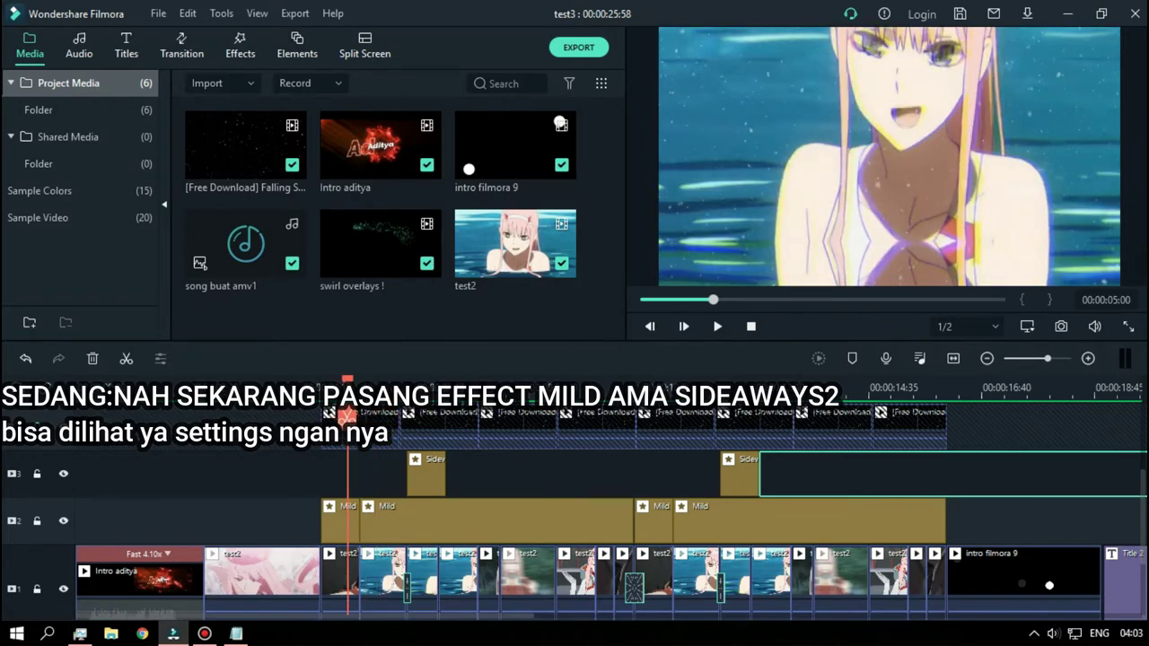
key(Right)
key(Right)
key(Right)
key(Right)
key(Right)
key(Right)
key(Right)
key(Right)
key(Right)
key(Right)
key(Right)
key(Right)
key(Right)
key(Right)
key(Right)
key(Right)
key(Right)
key(Right)
key(Right)
key(Right)
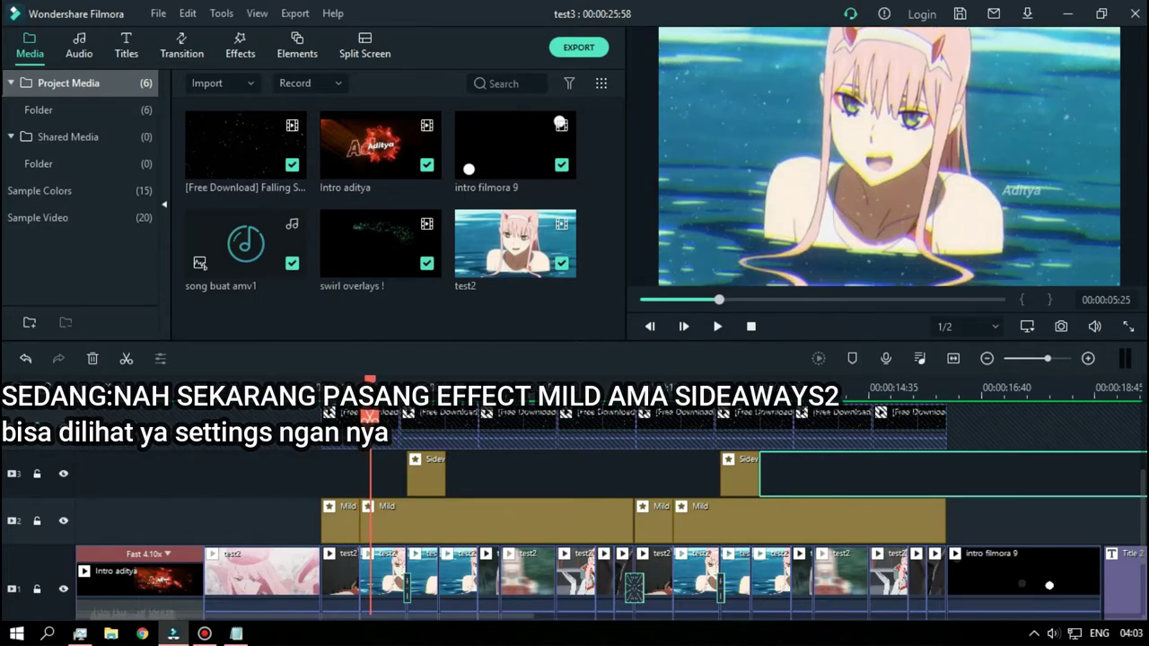
Step: Stretch the picture of the test2 clip at the start of the second Mild clip below the frame's lower edge and render the preview
click(496, 521)
click(384, 579)
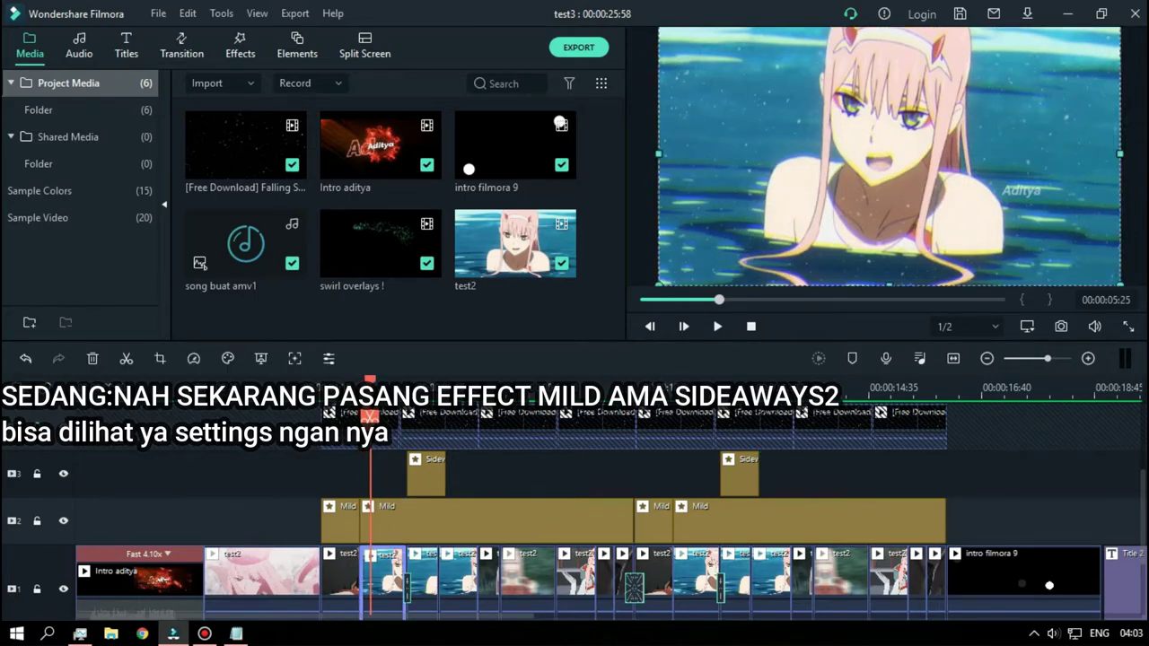
drag(889, 285, 889, 311)
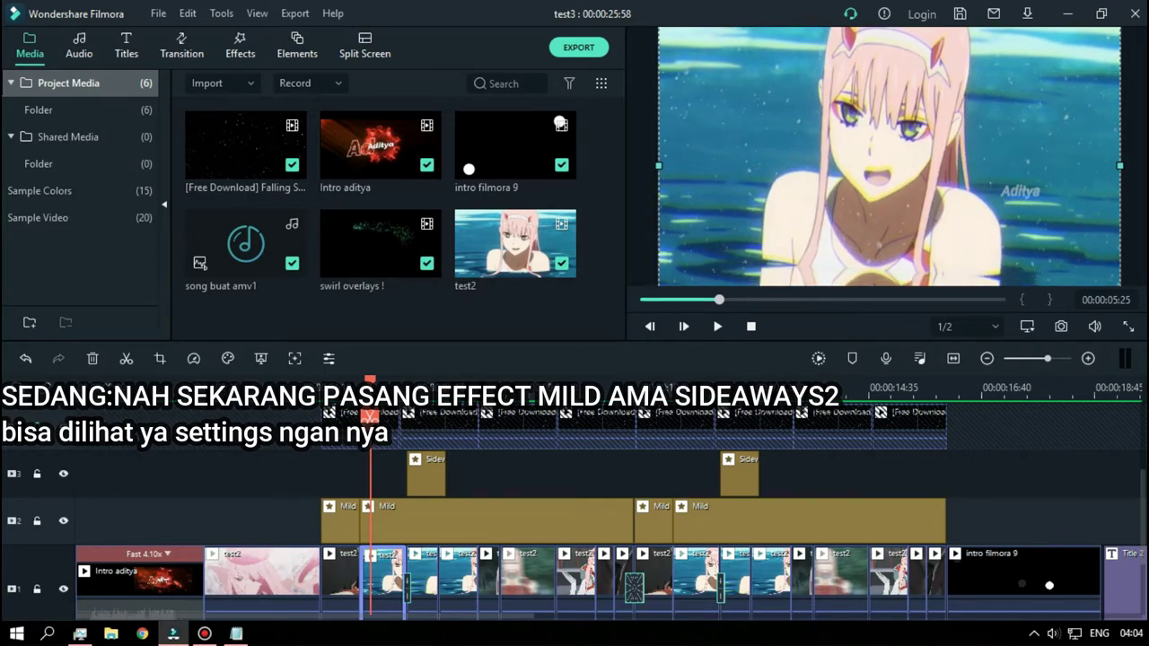
click(818, 358)
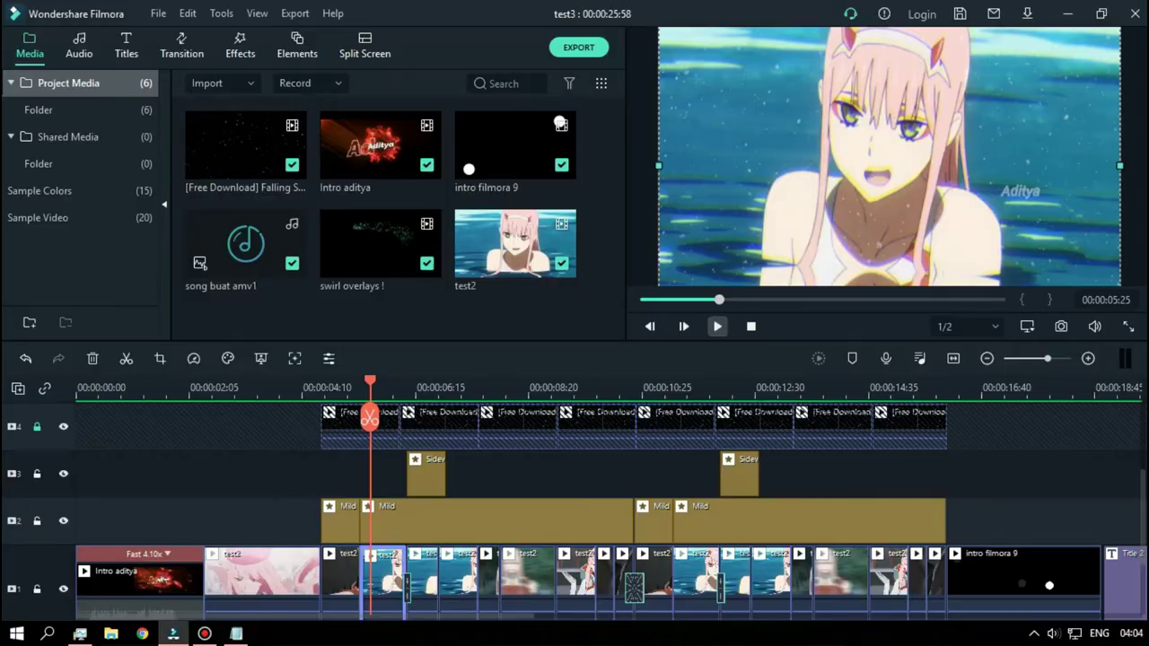
Step: Switch to Notepad and add the line "TERUS KASIH TRANSISI INI BIAR ADA PUTIH2 GITU :V" above the overlay note
key(alt+Return)
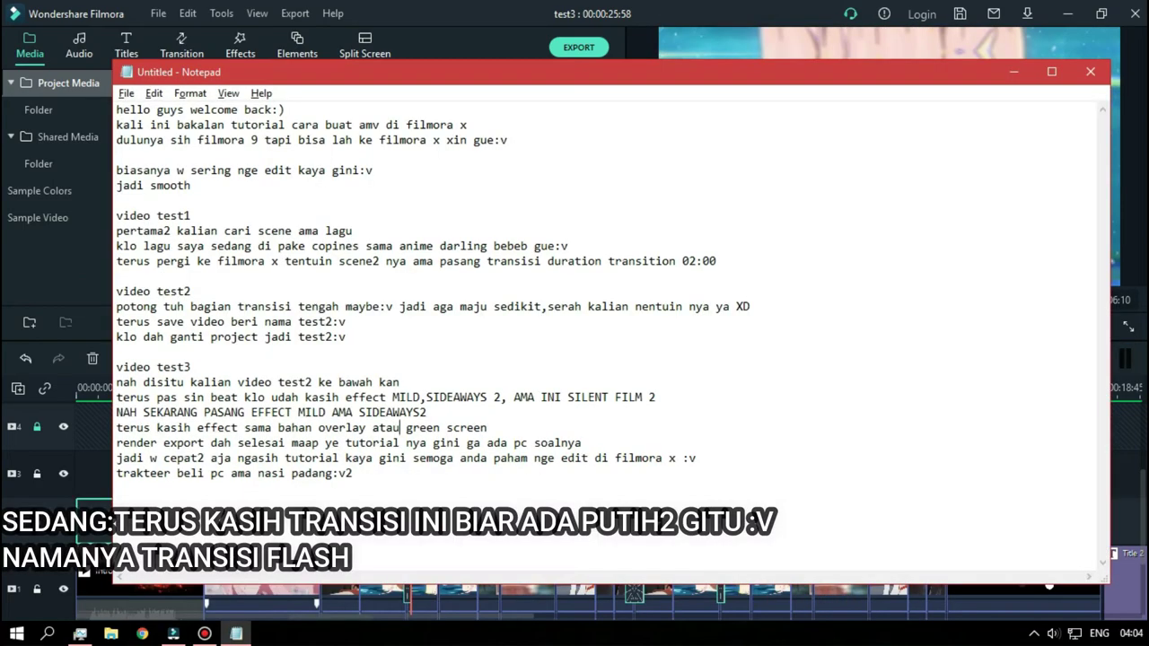
key(Return)
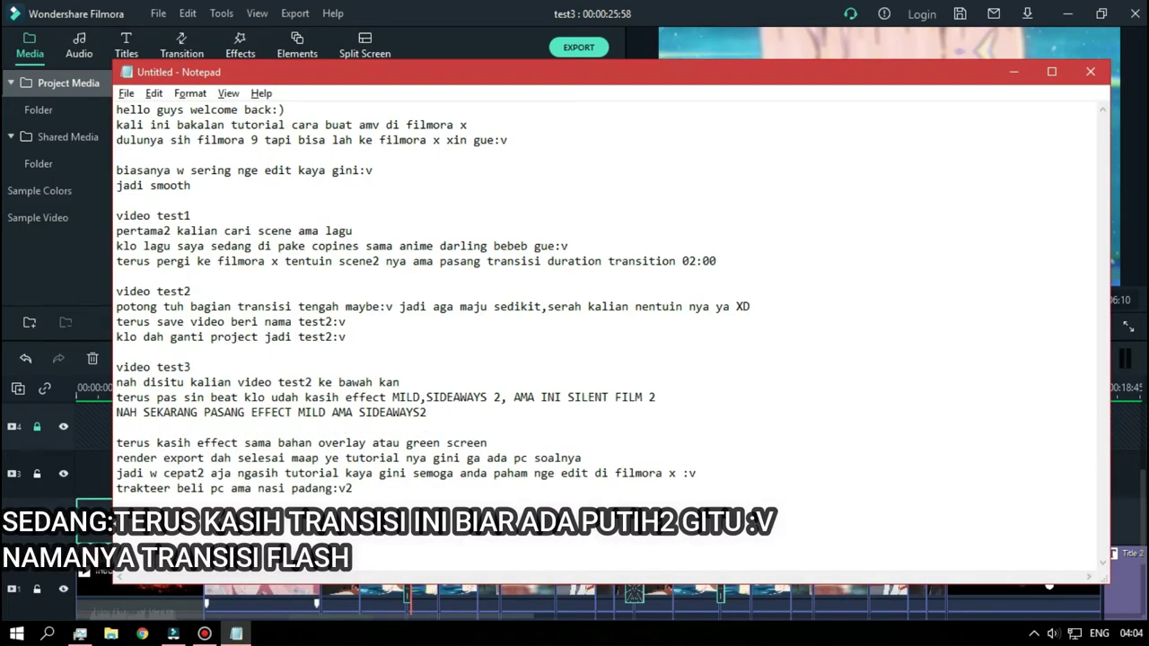
text(TERUS KASIH TRANSI)
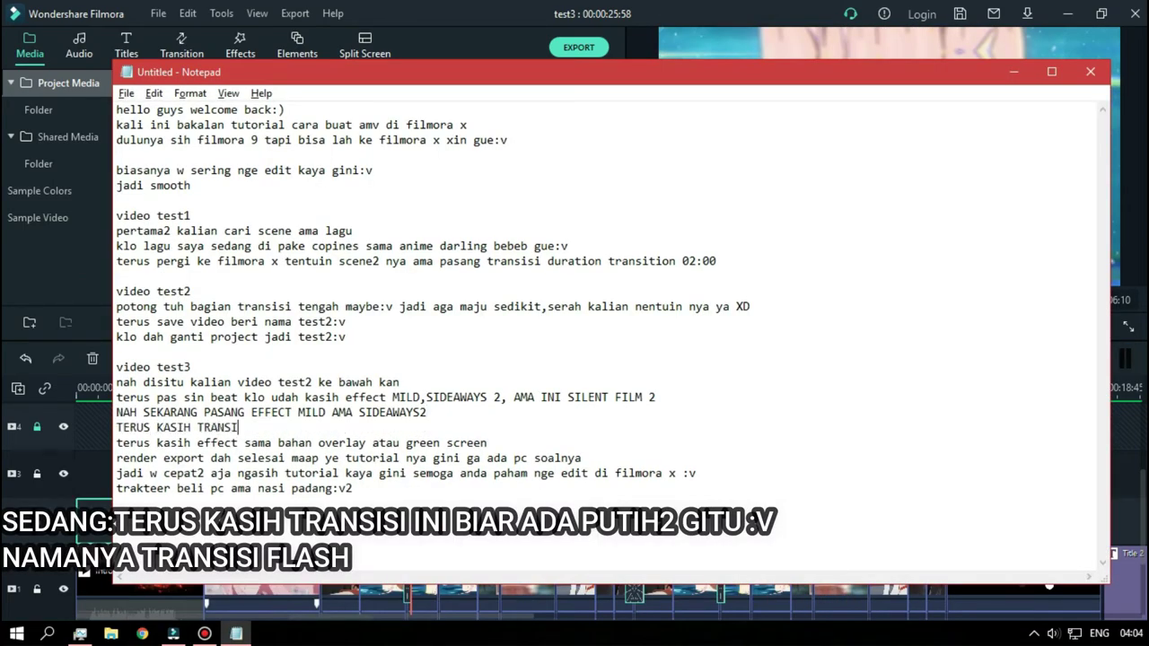
text(SI INI BIAR ADA PUTIH2)
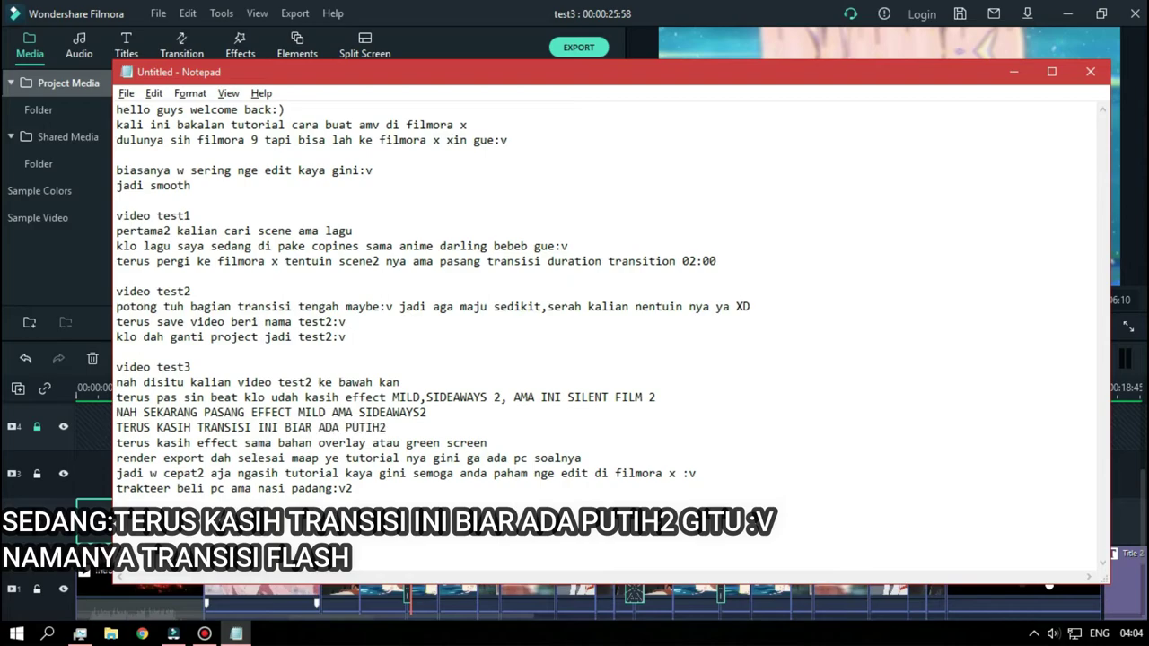
text( GITU :V)
Step: Return to Filmora and inspect the settings of the transition at the start of the first Sideways 2 effect, leaving them as they are
key(alt+Tab)
key(ctrl+equal)
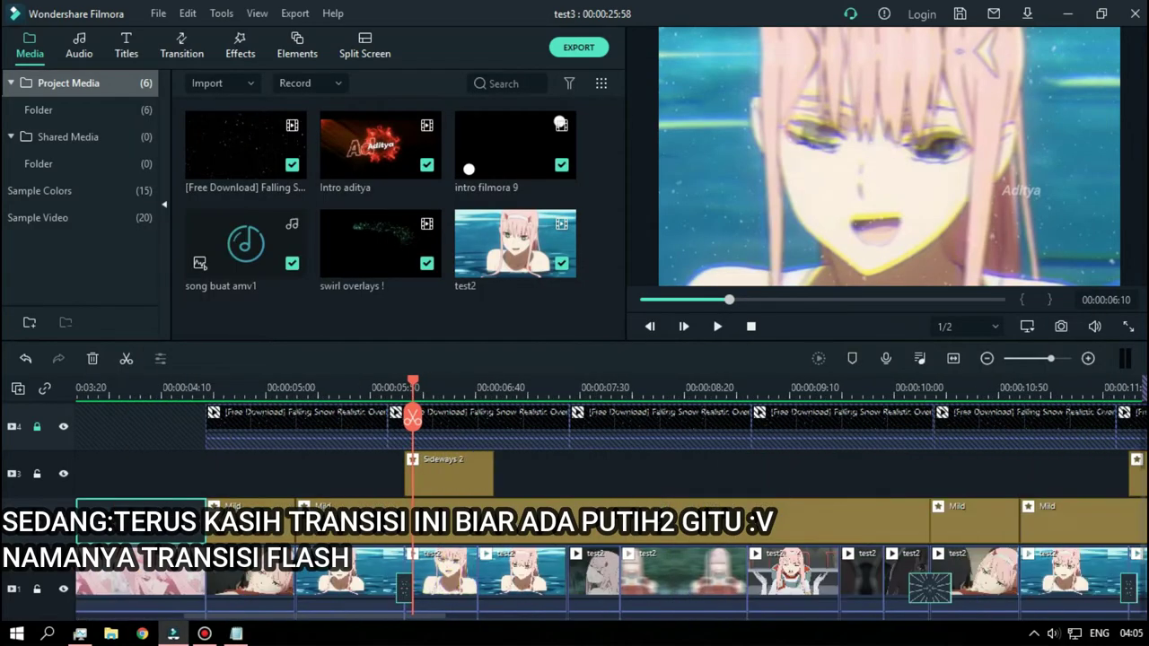
double_click(404, 589)
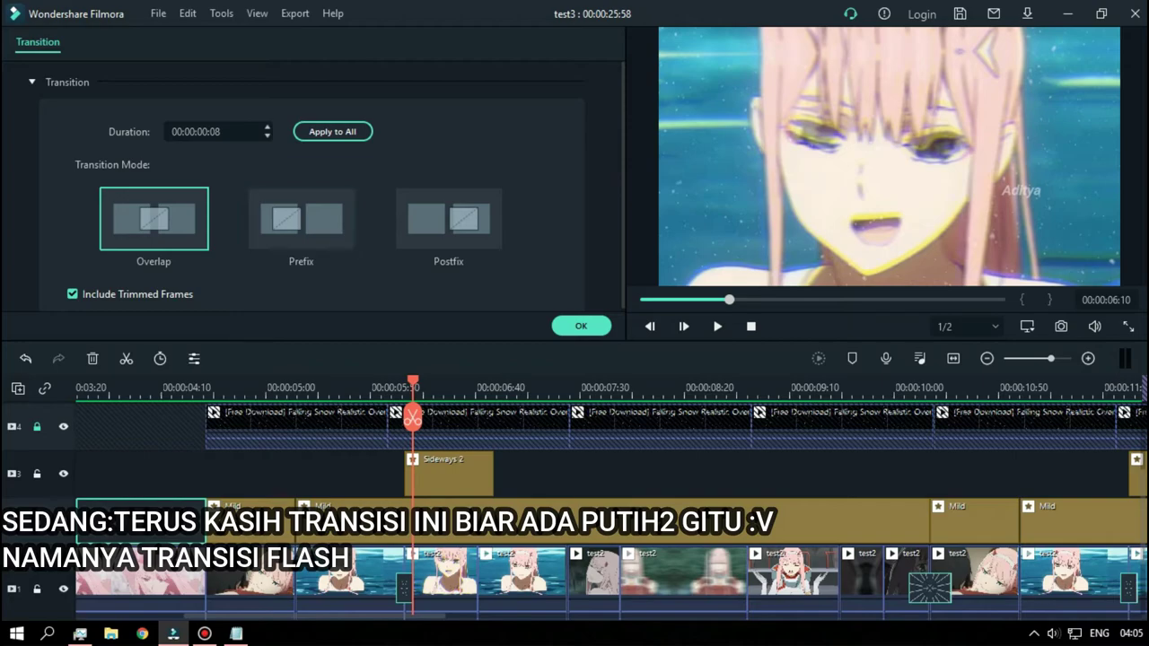
click(580, 325)
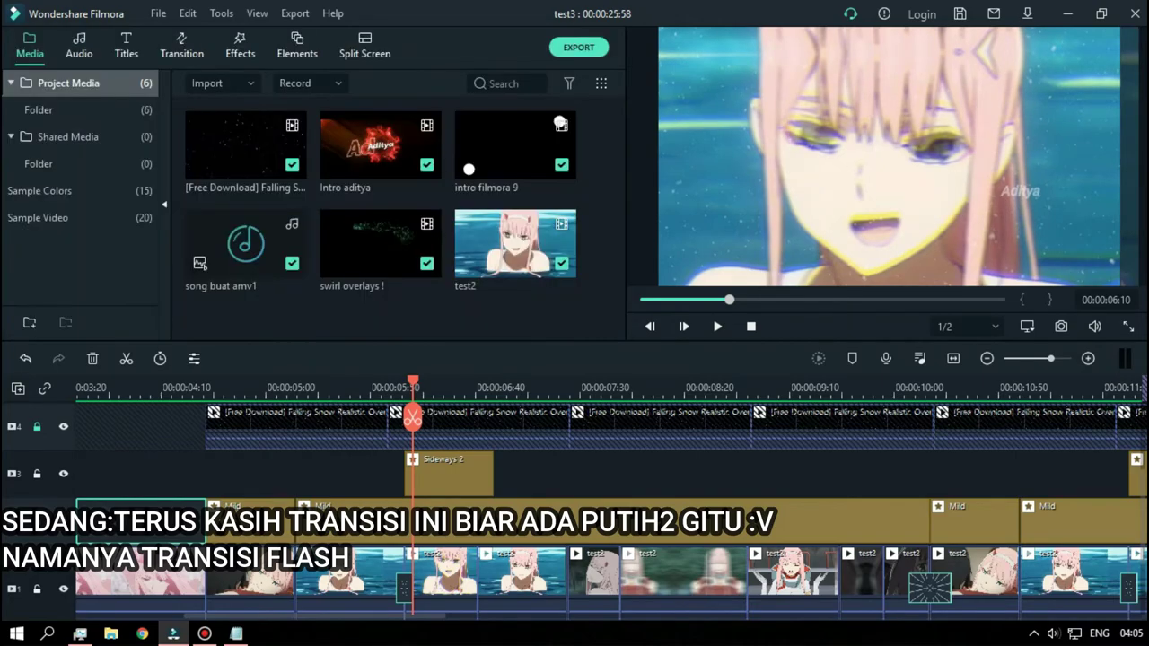
Step: Display all included transitions and add Flash to the favorites
click(182, 45)
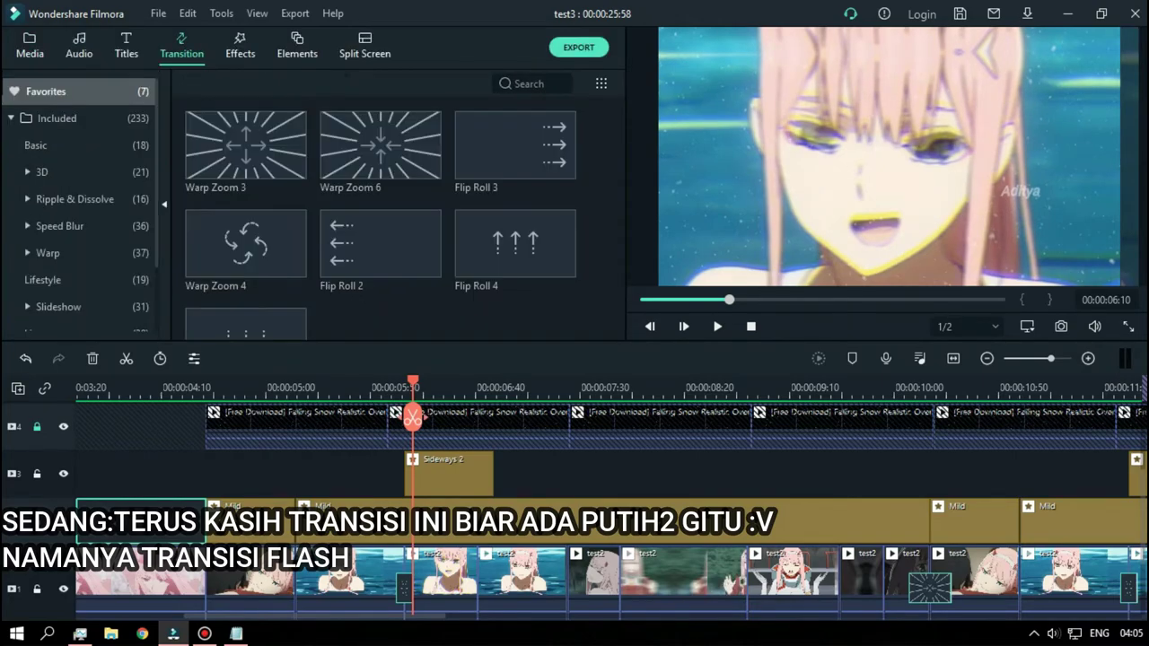
scroll(260, 189, down, 2)
scroll(246, 260, up, 2)
click(57, 118)
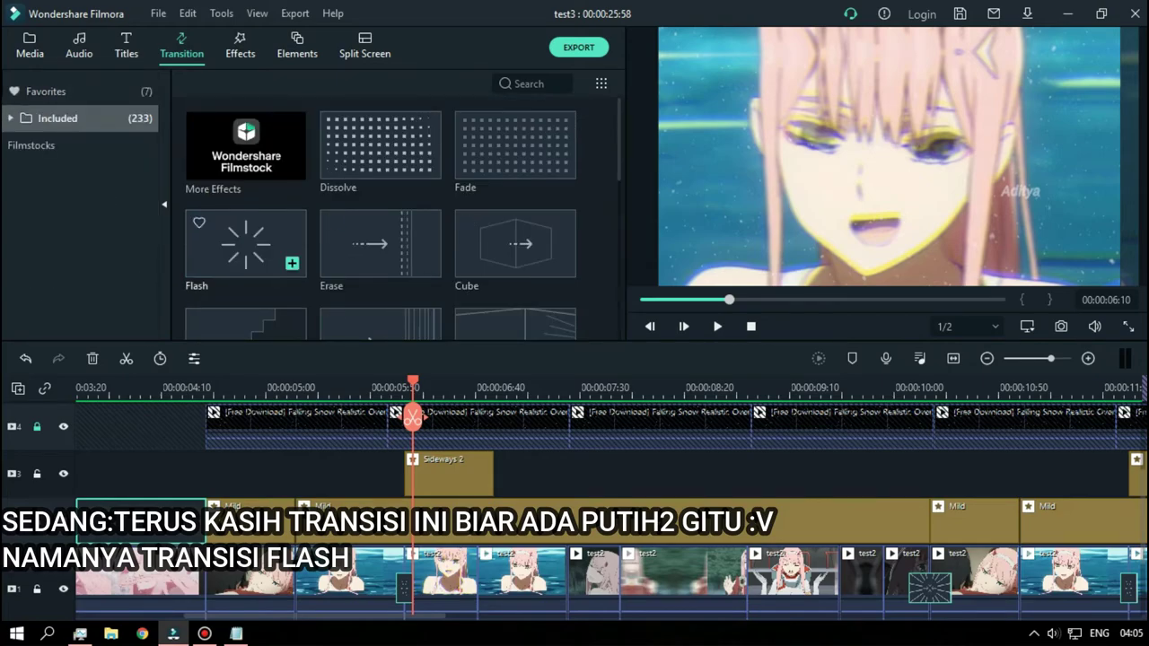
right_click(222, 235)
click(275, 382)
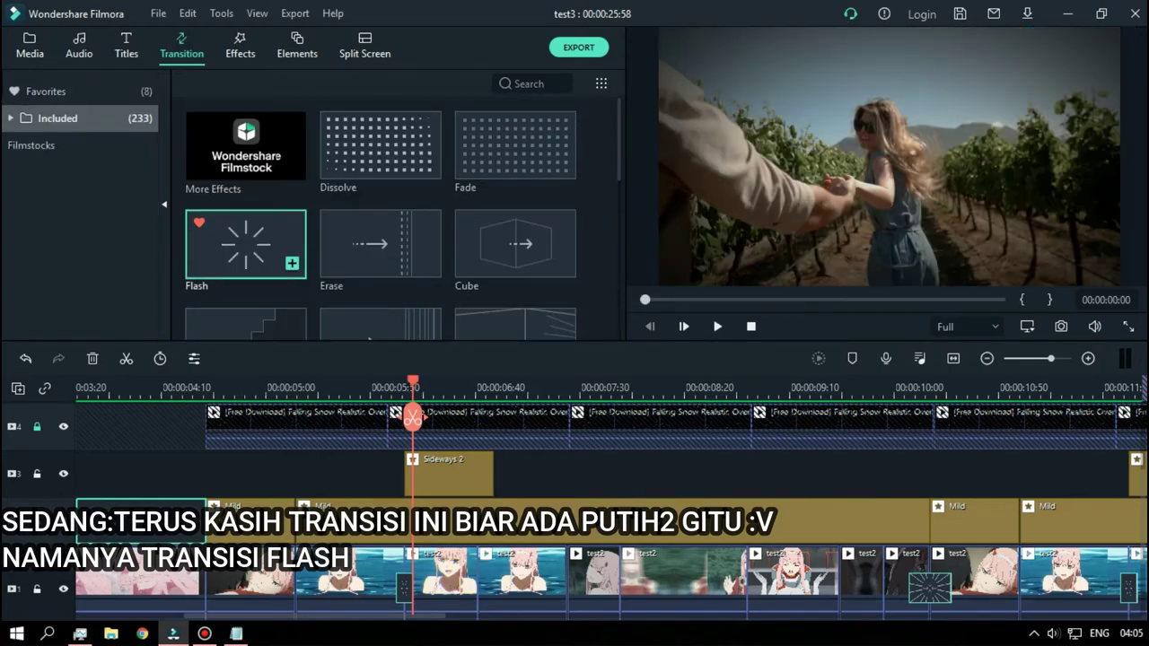
Step: Append "NAMANYA FLASH" to the transition line in the Notepad notes and return to Filmora
key(alt+Tab)
text(NAMANYA FLASH)
key(alt+Tab)
Step: Play the sample preview of the Flash transition, then select the empty gap between the two Sideways 2 effects
double_click(246, 244)
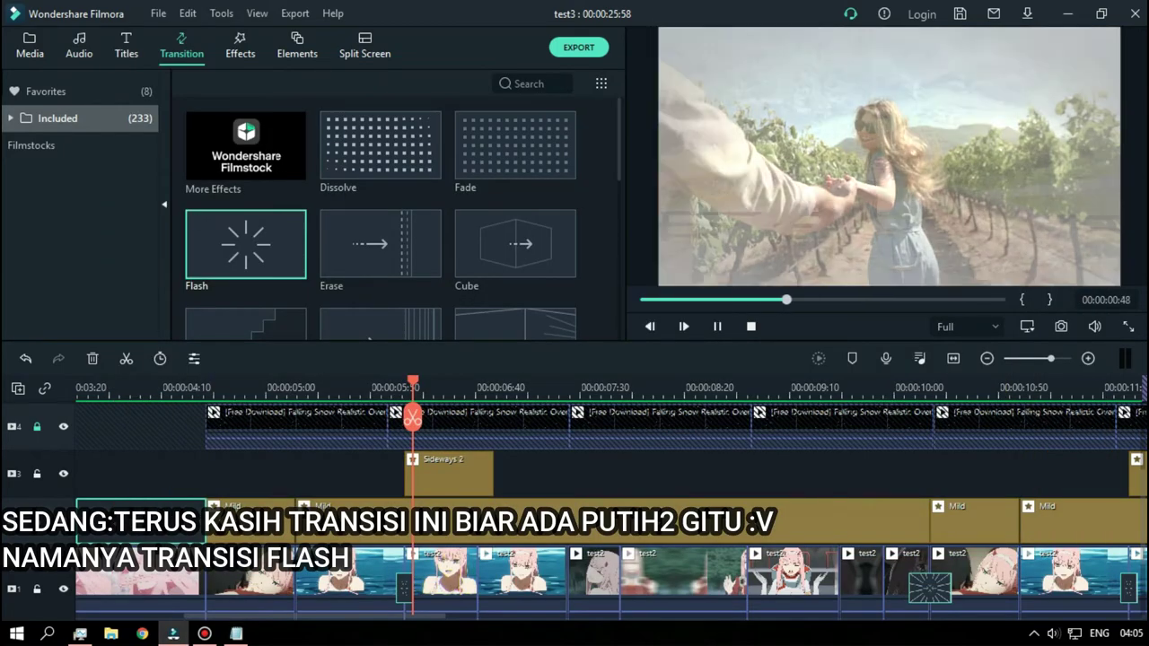
double_click(246, 244)
click(628, 473)
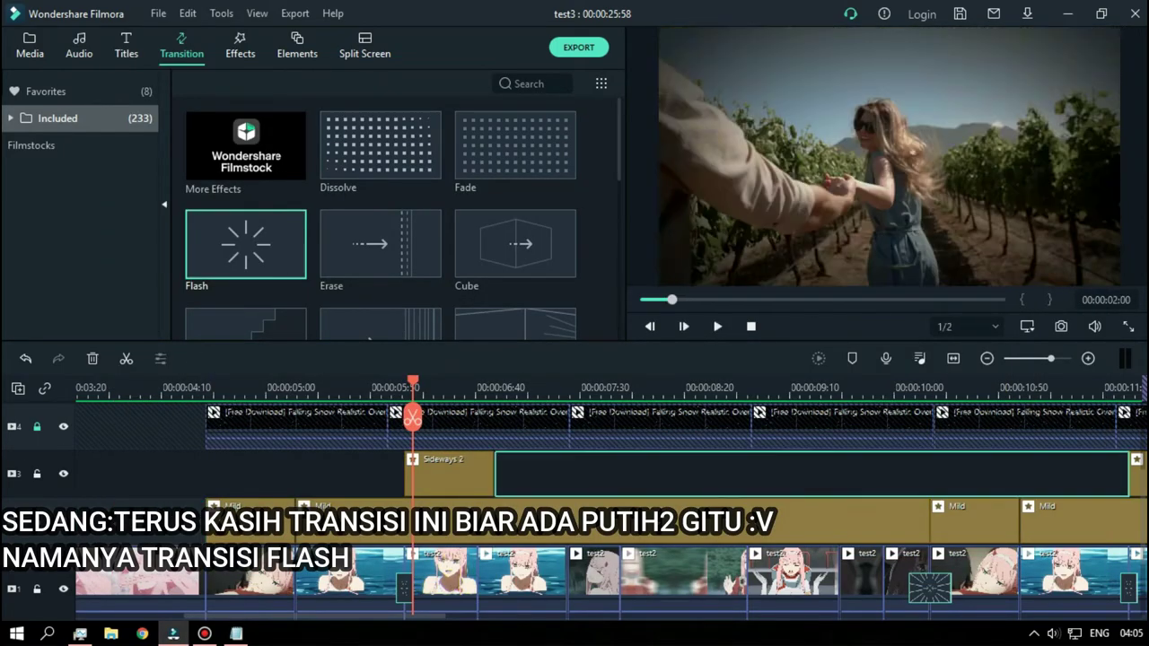
Step: Step frame by frame around the start of the first Sideways 2 effect to examine the Flash transition in the project media view
key(Left)
key(Left)
key(Left)
key(Left)
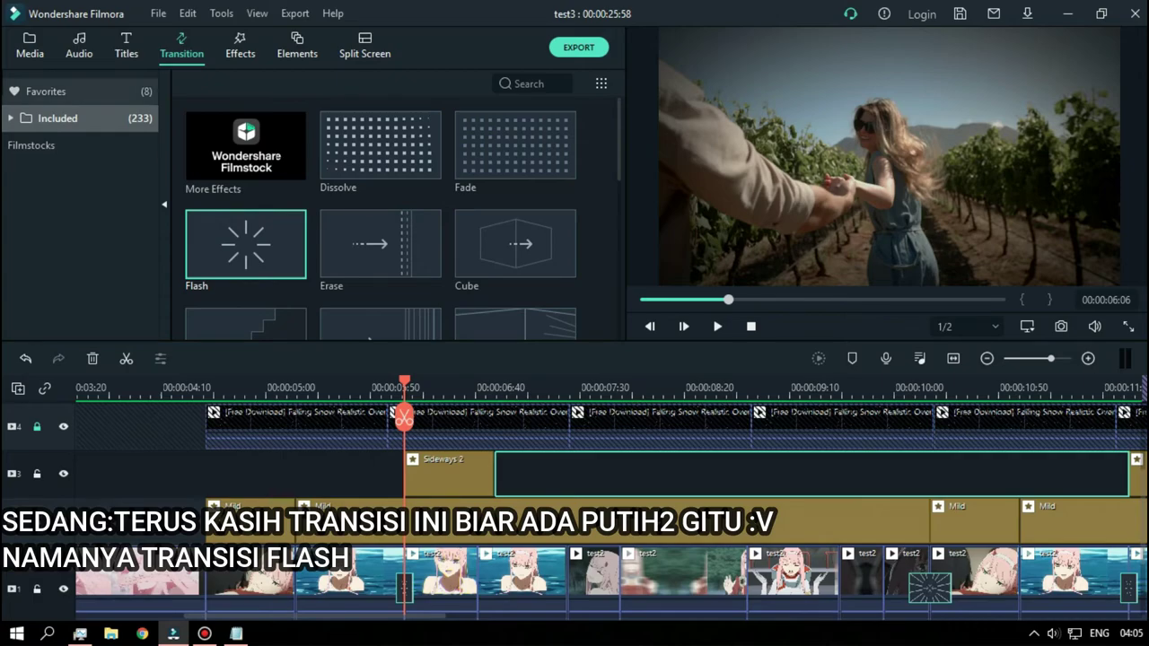
click(30, 46)
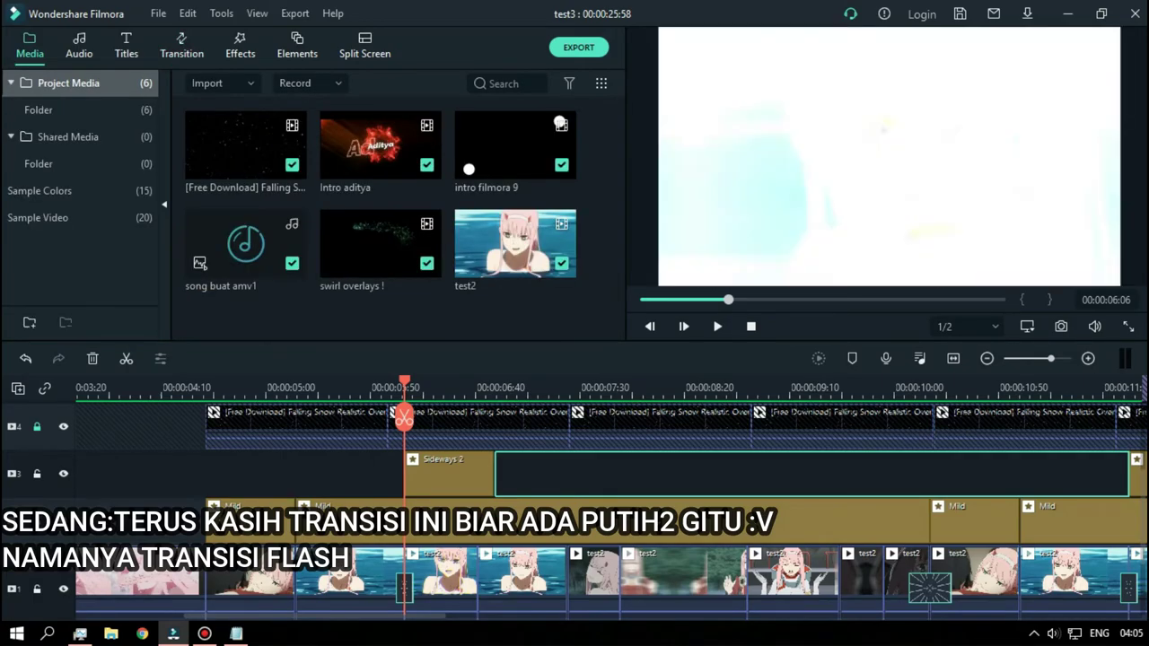
key(Left)
key(Left)
key(Right)
key(Right)
key(Right)
key(Right)
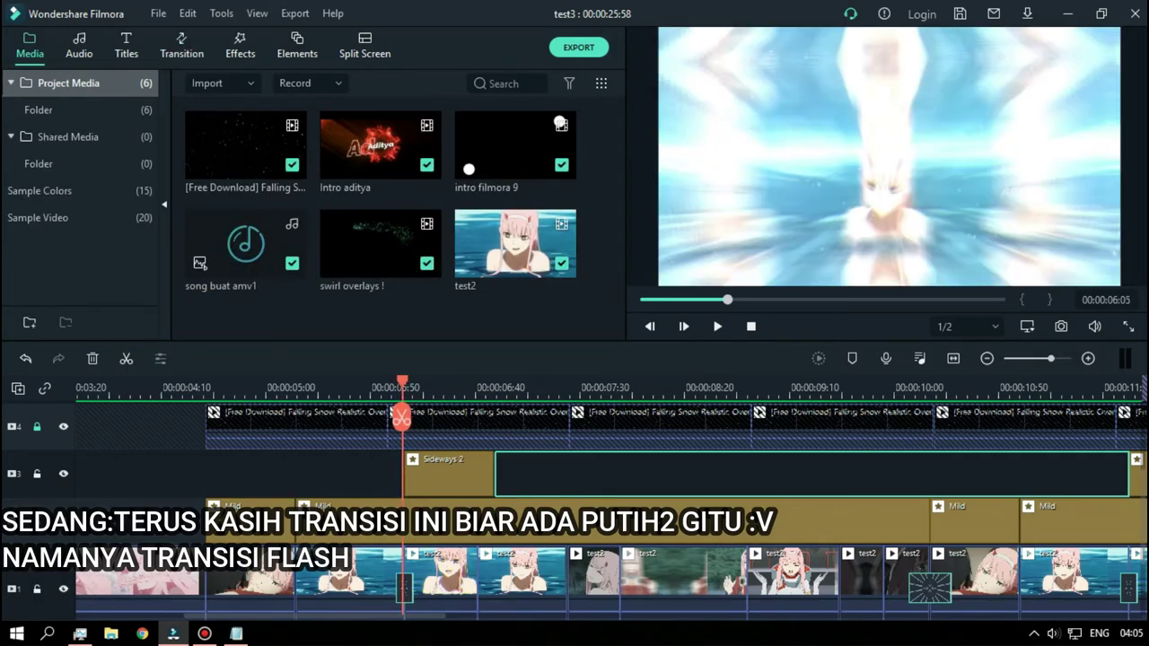
key(ctrl+minus)
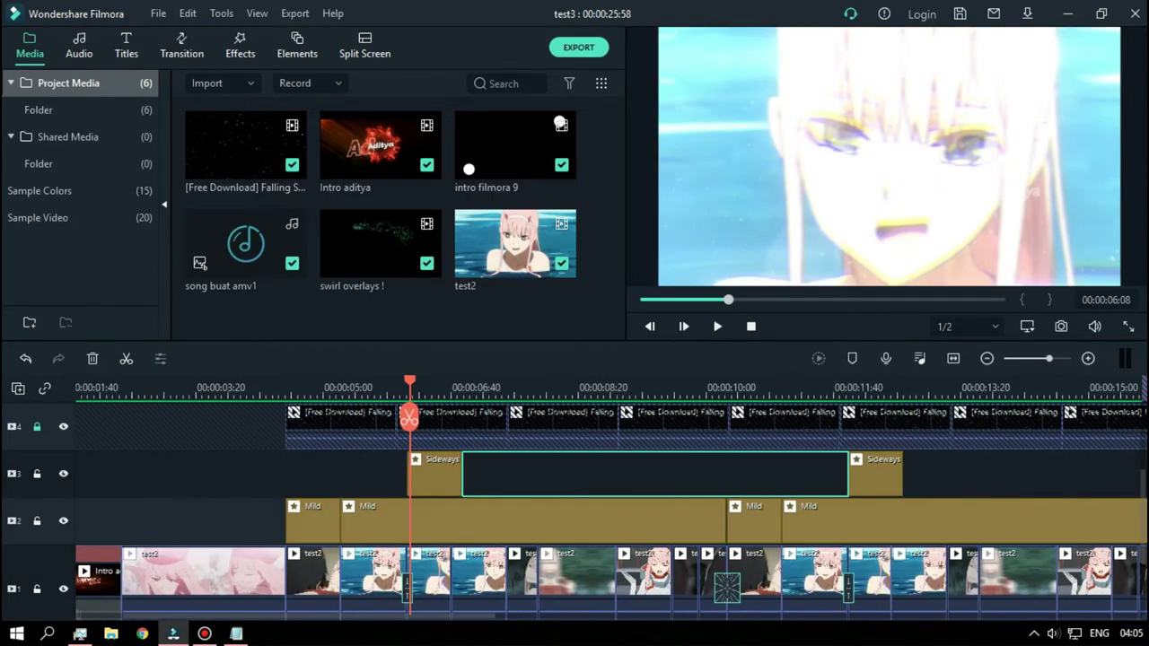
Step: Add the Notepad line "PASANG SIDEAWAYS 2 YG BENER OK DI SCENE NYA SERAH KALIAN :V TERUS CLICK ZOOM" below the Flash note
key(alt+Tab)
key(Return)
text(PASANG SIDEAWAY)
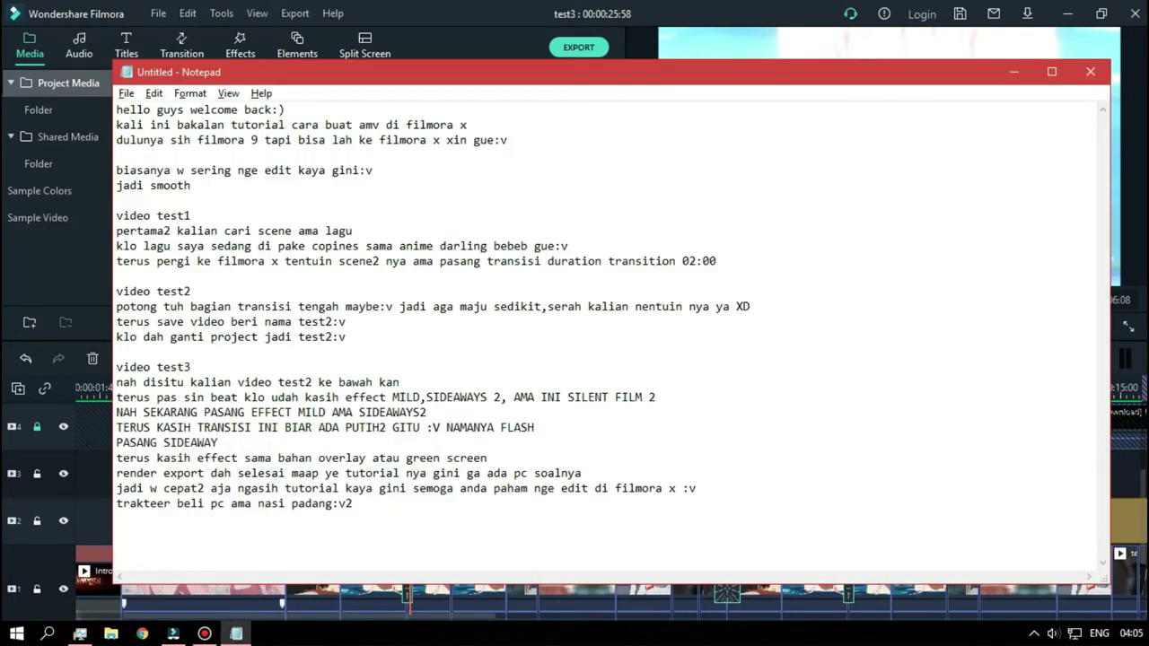
text(S 2 YG BENER OK DI SCENE NYA SERAH K)
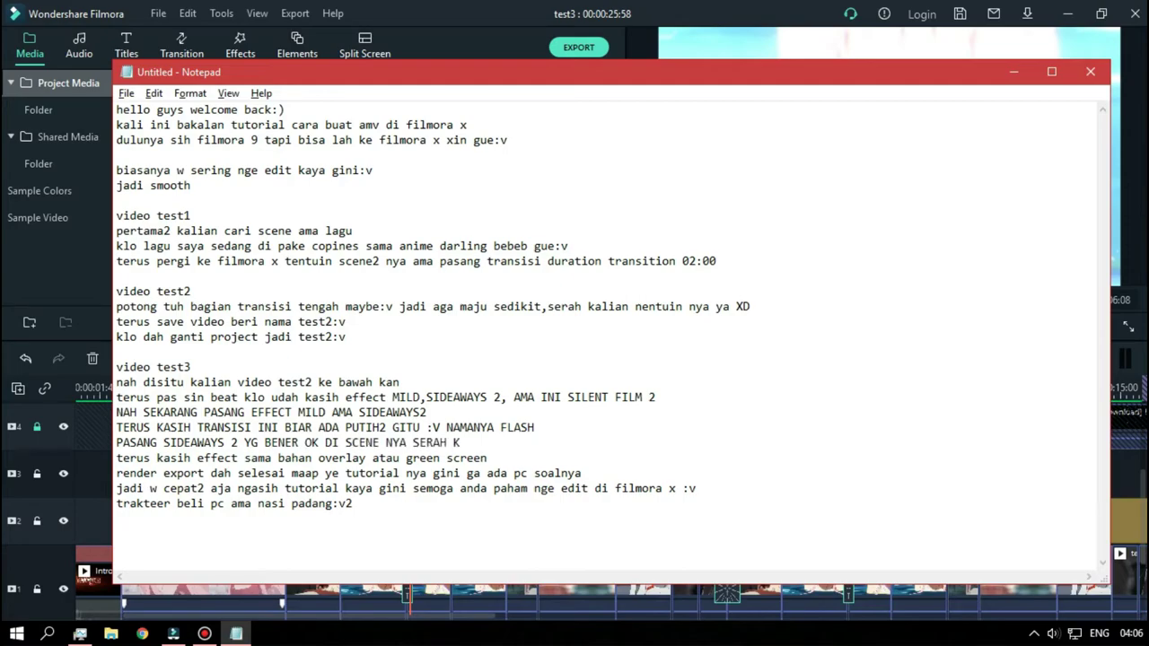
text(ALIAN :V TERUS CLICK ZOOM & PAINT)
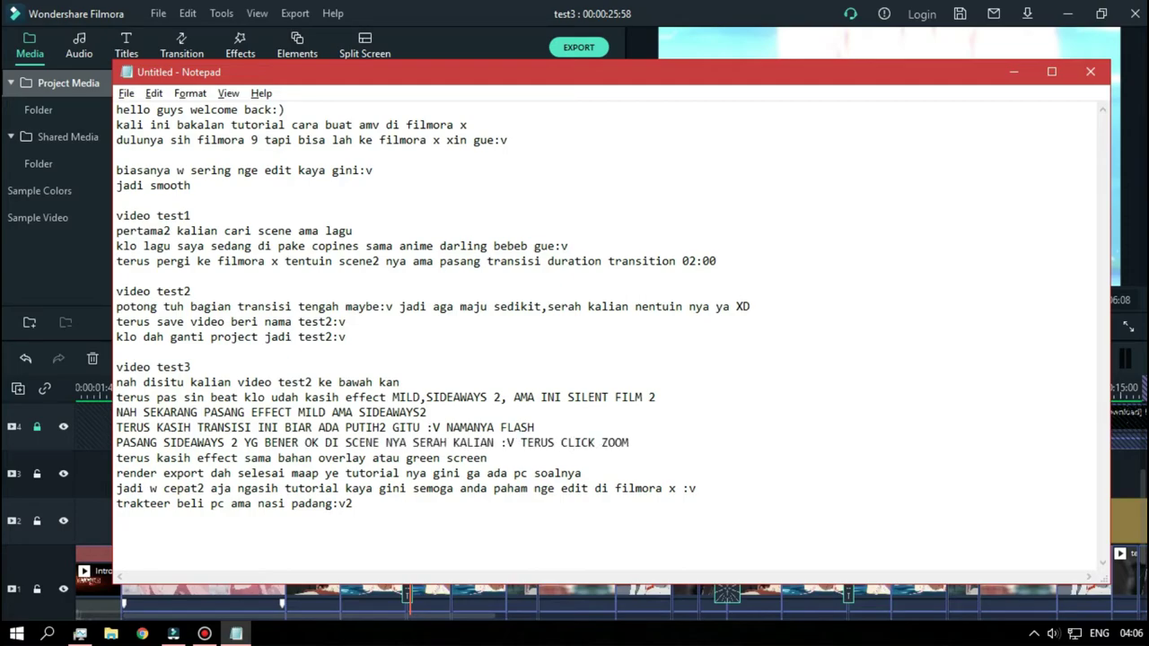
Step: Open Pan & Zoom for the test2 clip beneath the first Sideways 2 effect and correct the note's ending to "PAN & ZOOM"
key(alt+Tab)
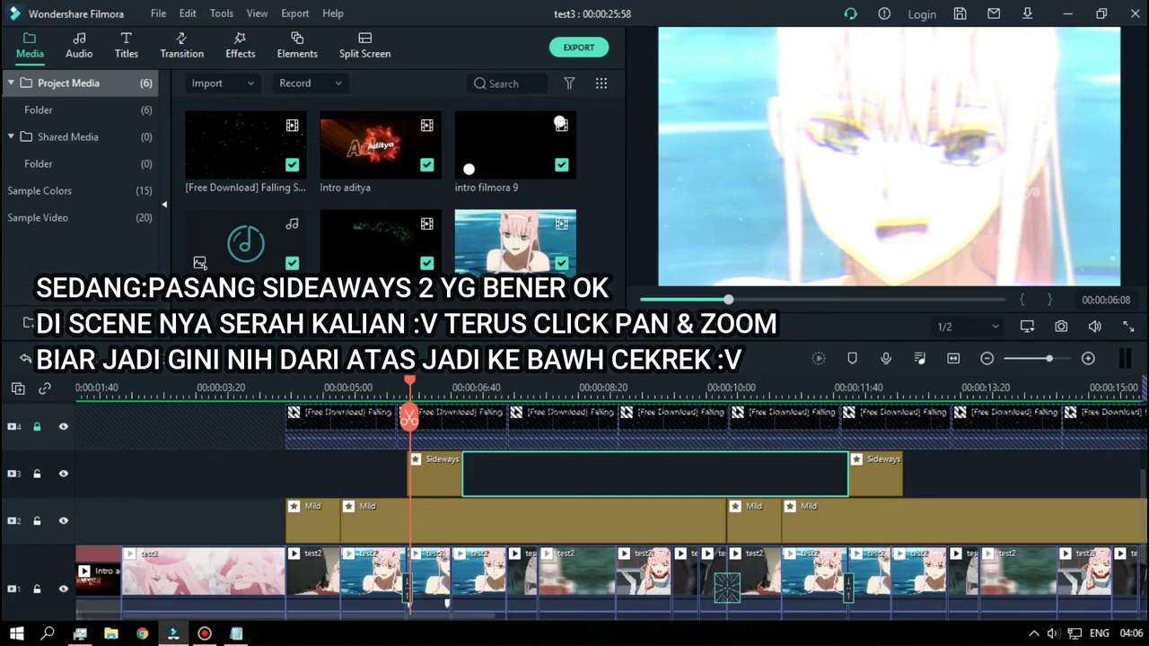
click(446, 603)
scroll(446, 583, down, 1)
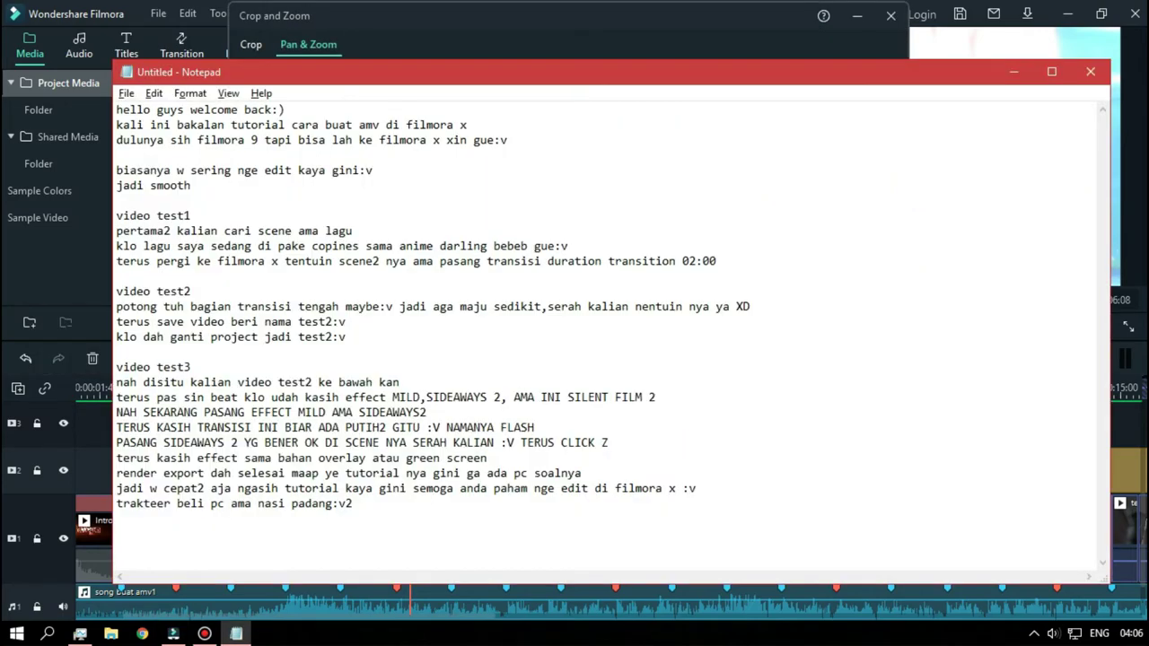
text(PANT & ZOOM)
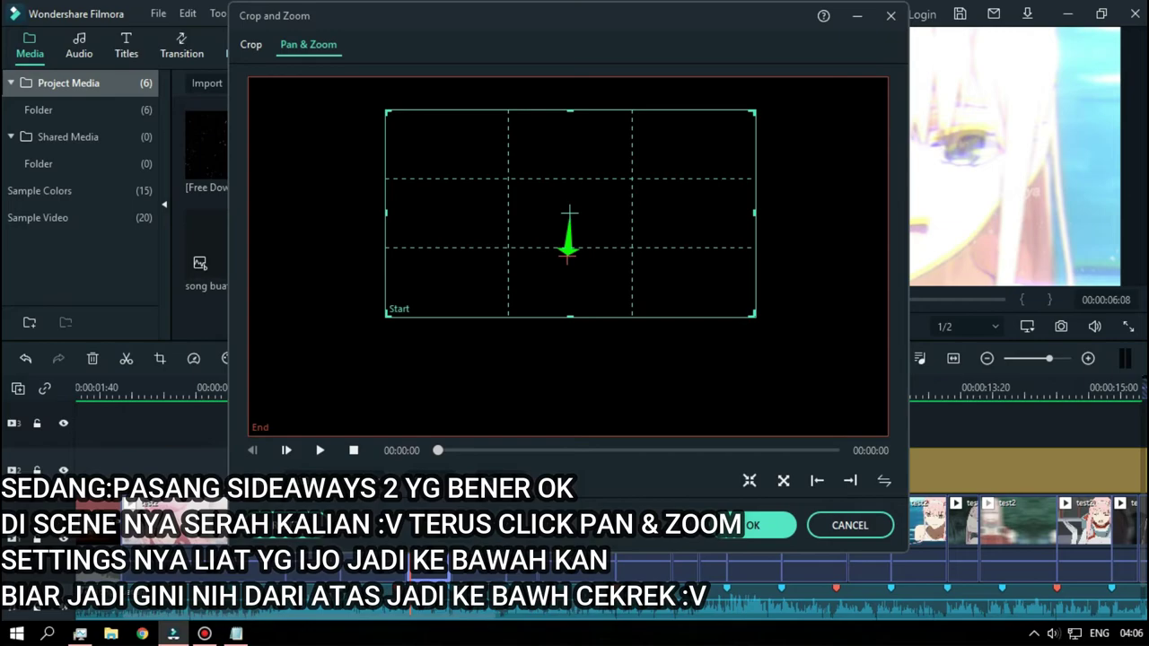
Step: Select the full-size End frame, play the downward pan and zoom preview, and apply it to the clip
click(567, 377)
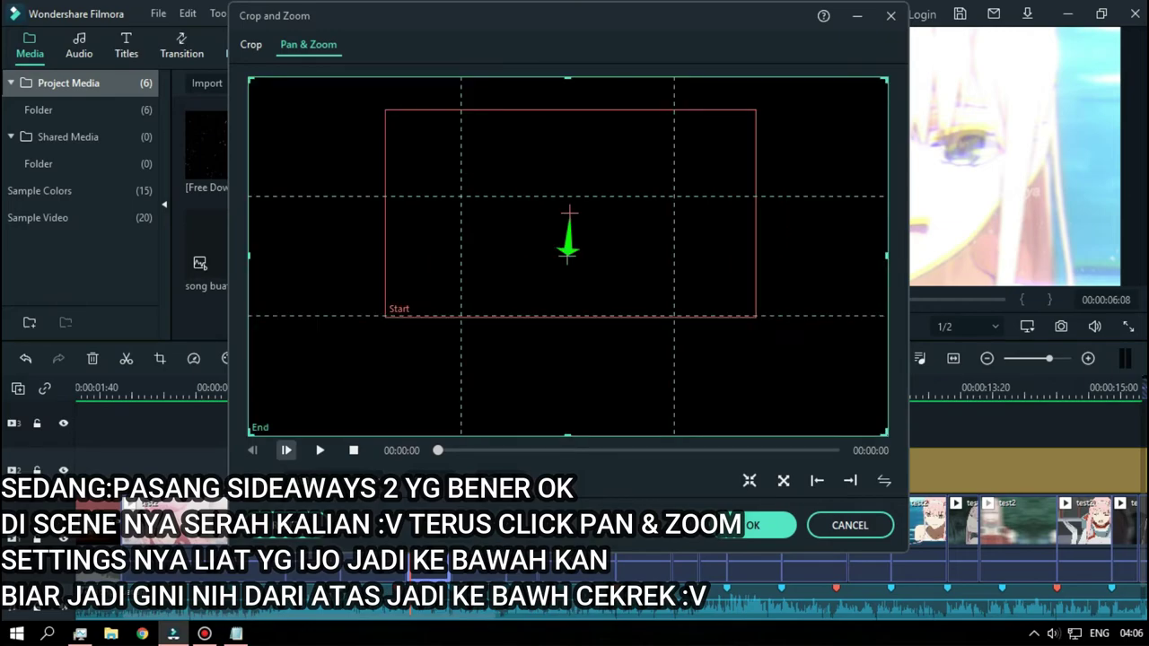
click(320, 450)
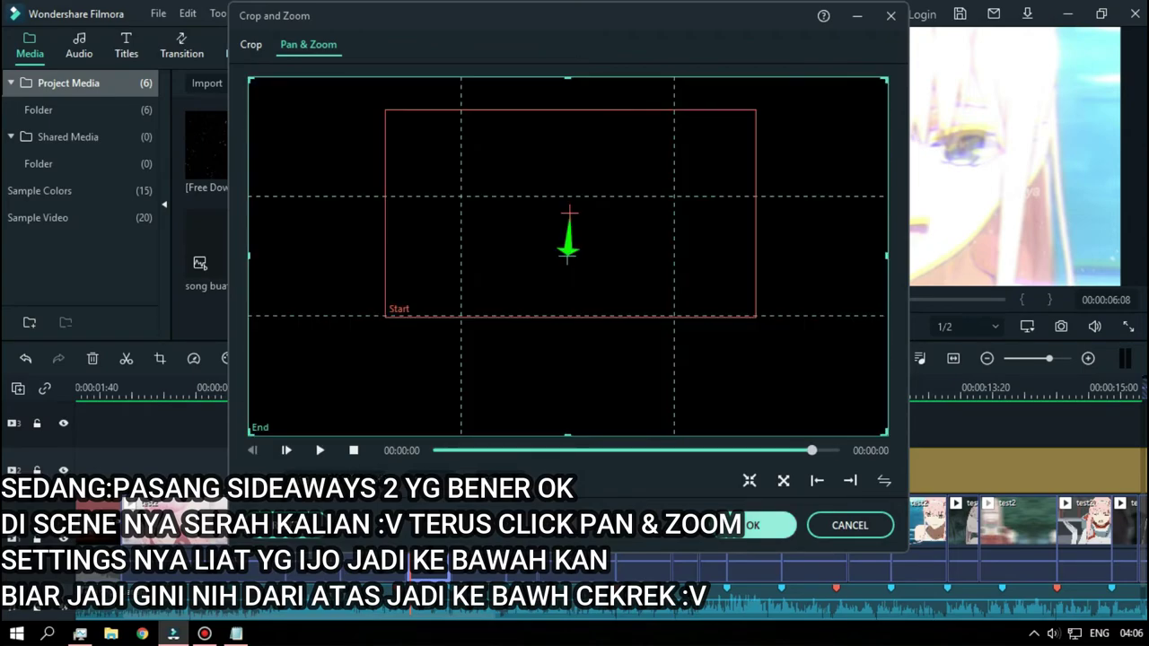
click(752, 525)
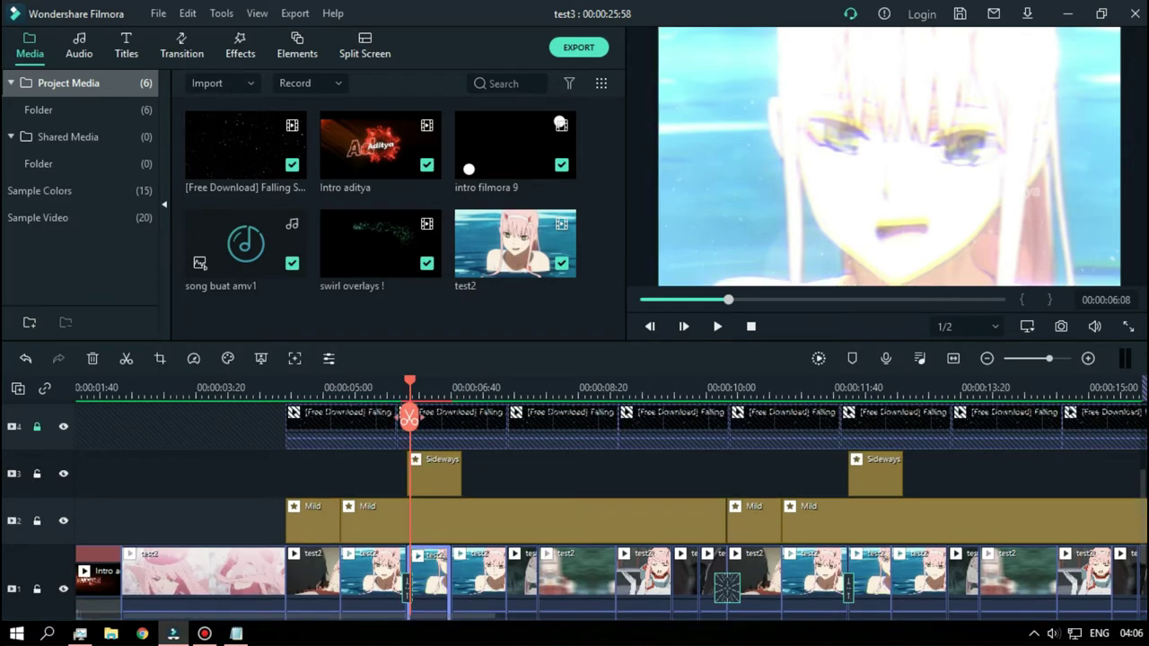
Step: Move the playhead to 00:00:07:30 at the first swirl overlays clip and render the timeline preview
drag(409, 418, 514, 418)
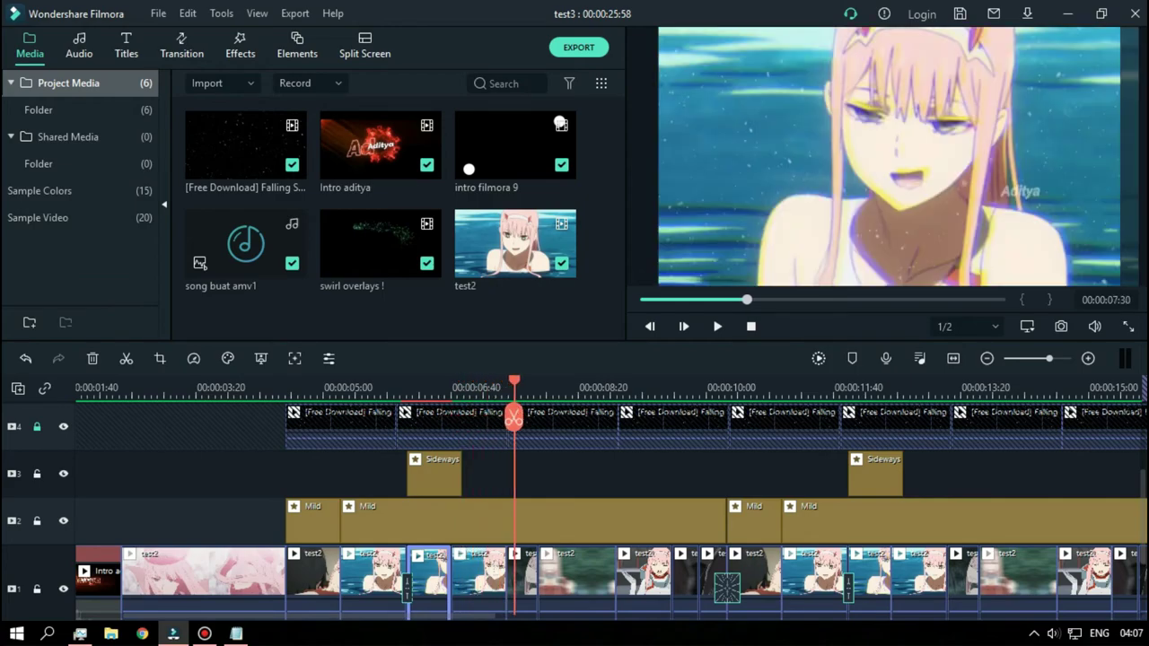
scroll(513, 418, up, 3)
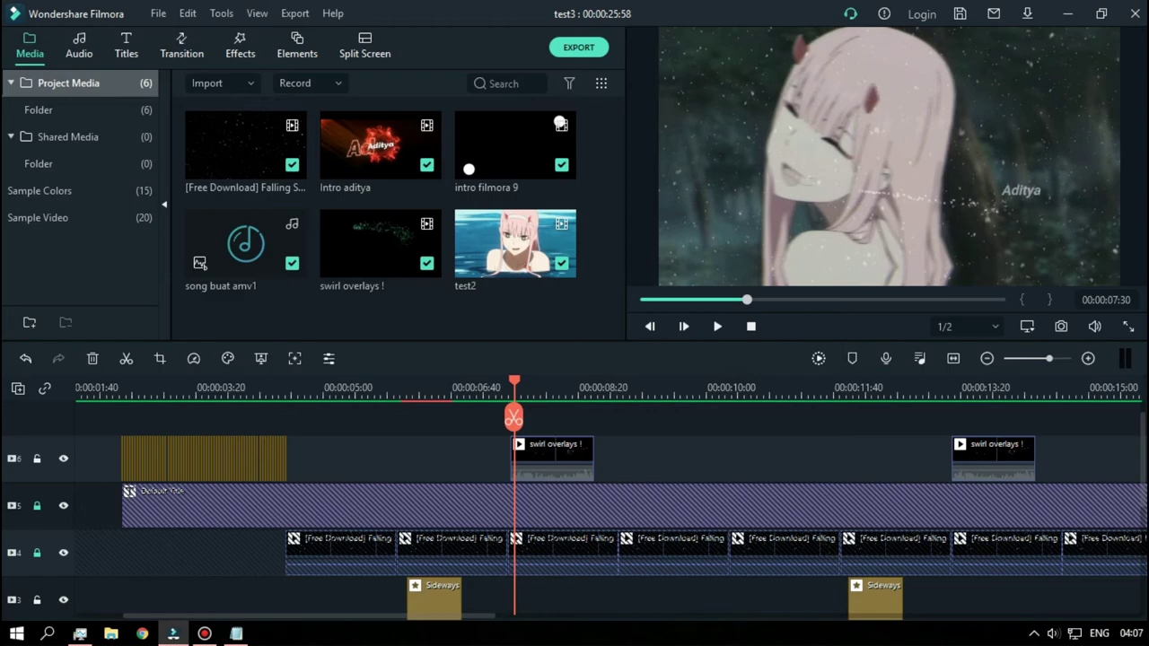
scroll(574, 511, down, 1)
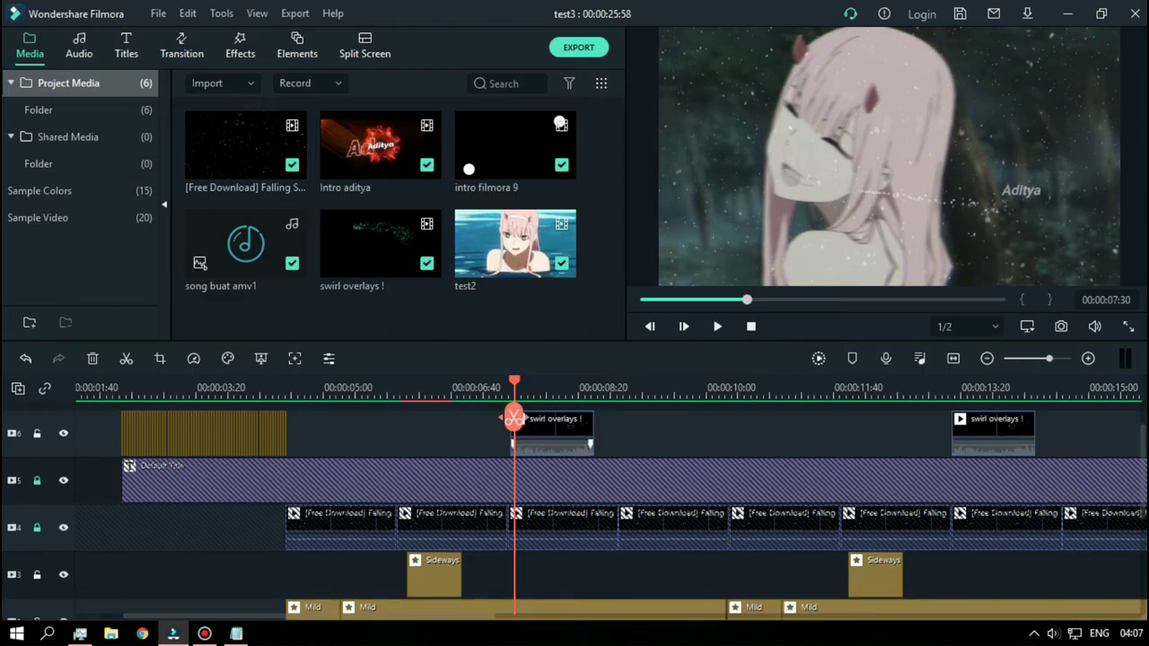
click(818, 358)
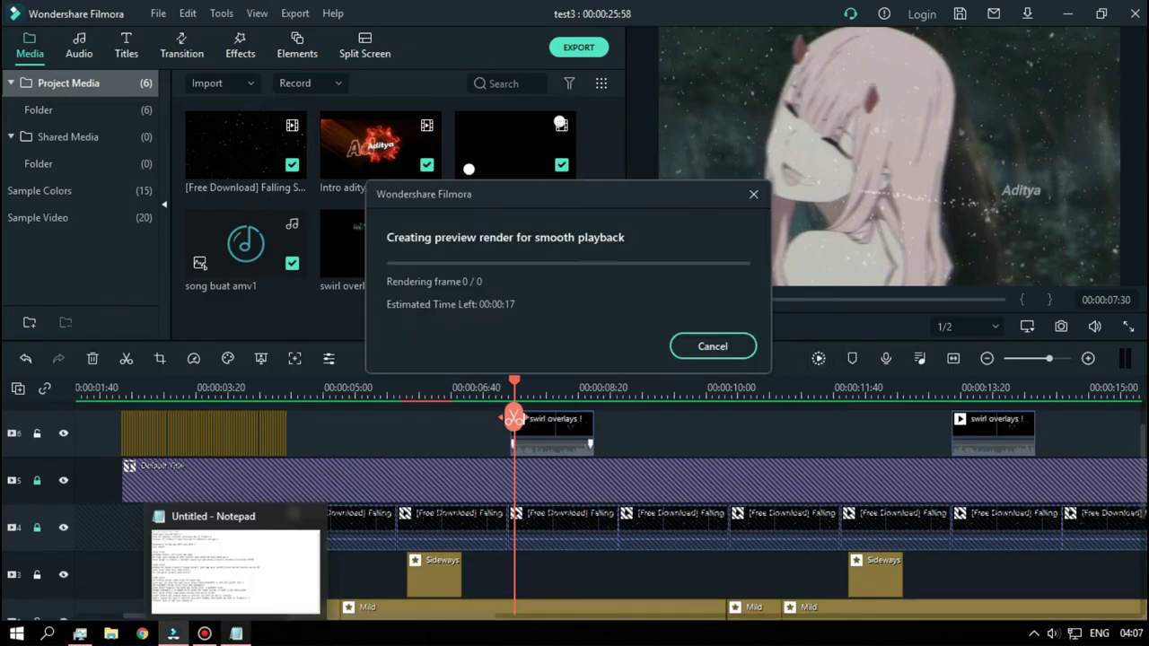
Step: Highlight the line "terus kasih effect sama bahan overlay atau green screen" in the Notepad notes
click(236, 634)
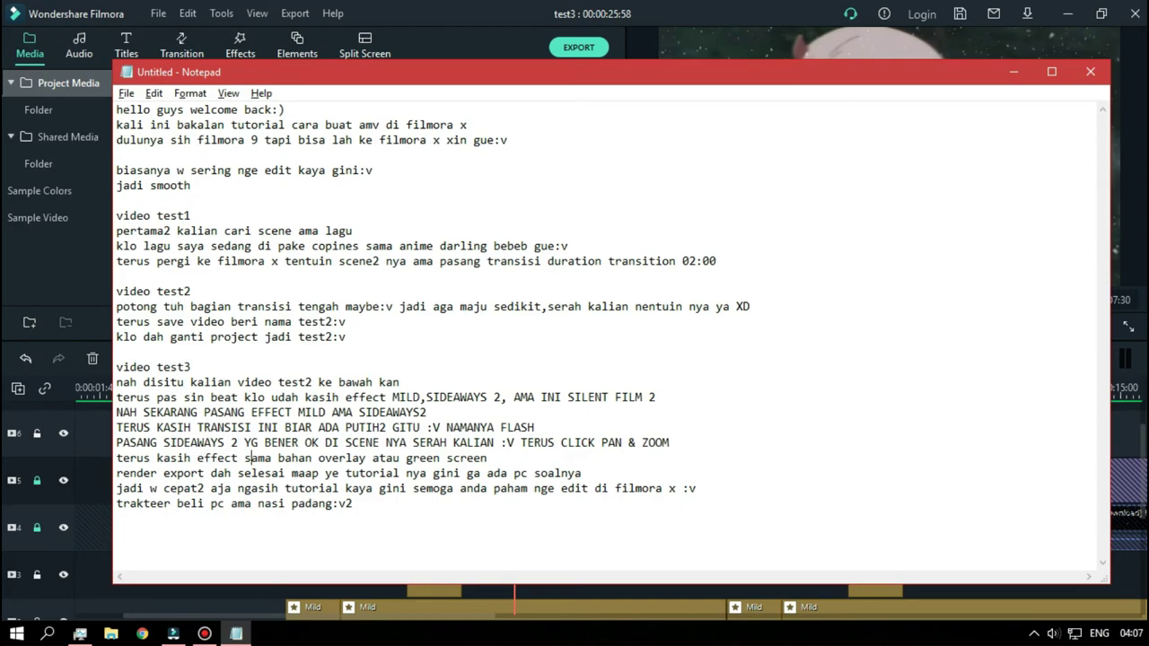
drag(157, 458, 319, 458)
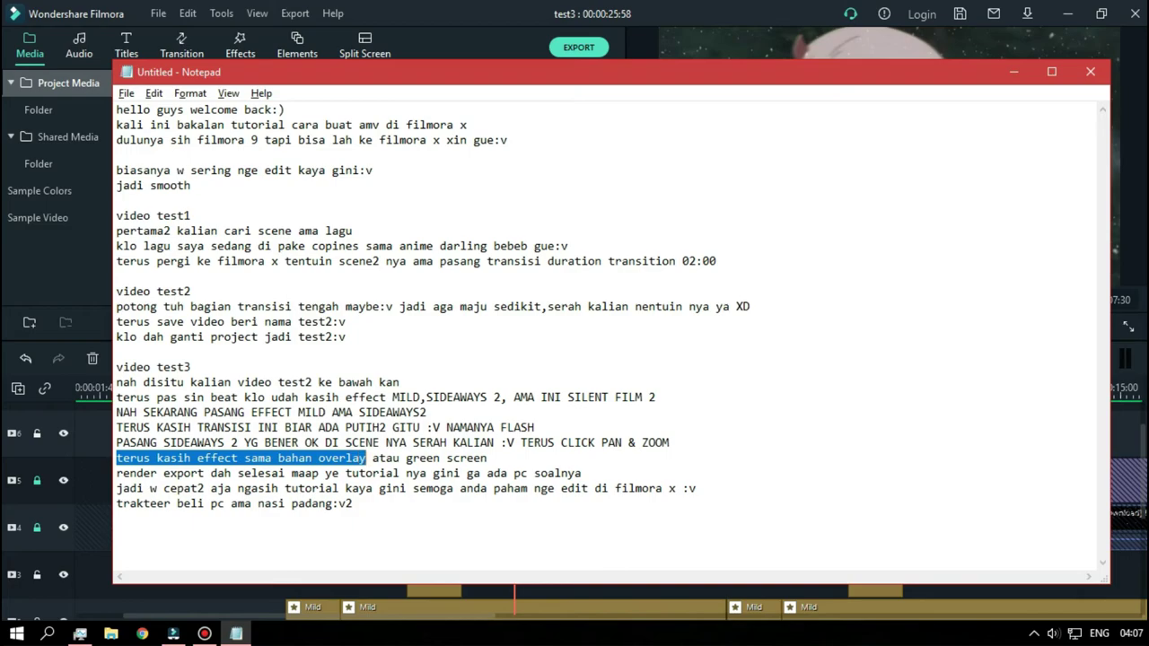
drag(460, 457, 488, 457)
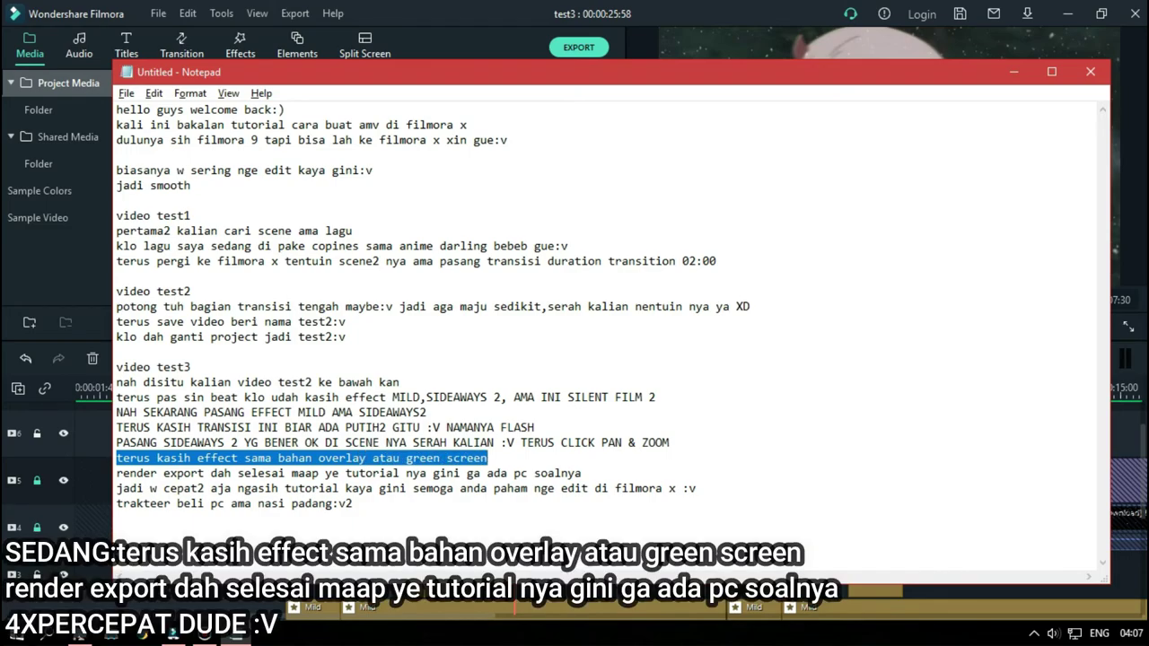
Step: Return to Filmora, place the playhead near the start of the first Falling Snow overlay, and unlock and relock its track
key(alt+Tab)
scroll(575, 503, down, 2)
click(361, 387)
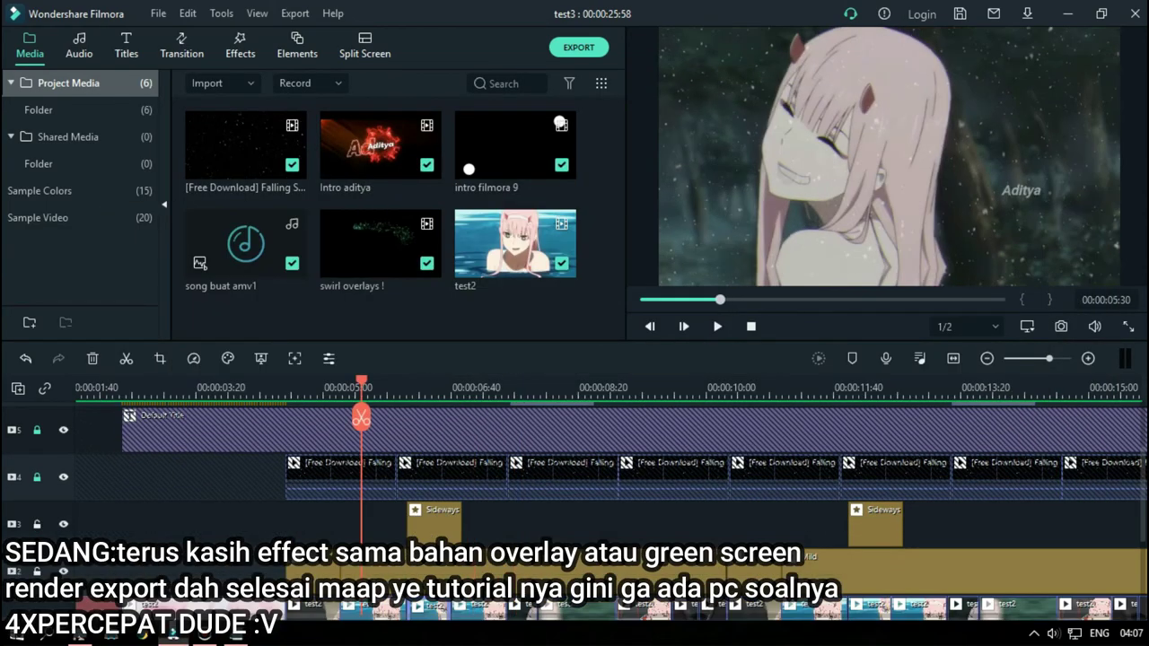
click(292, 388)
scroll(292, 475, up, 2)
click(37, 477)
click(372, 475)
click(37, 477)
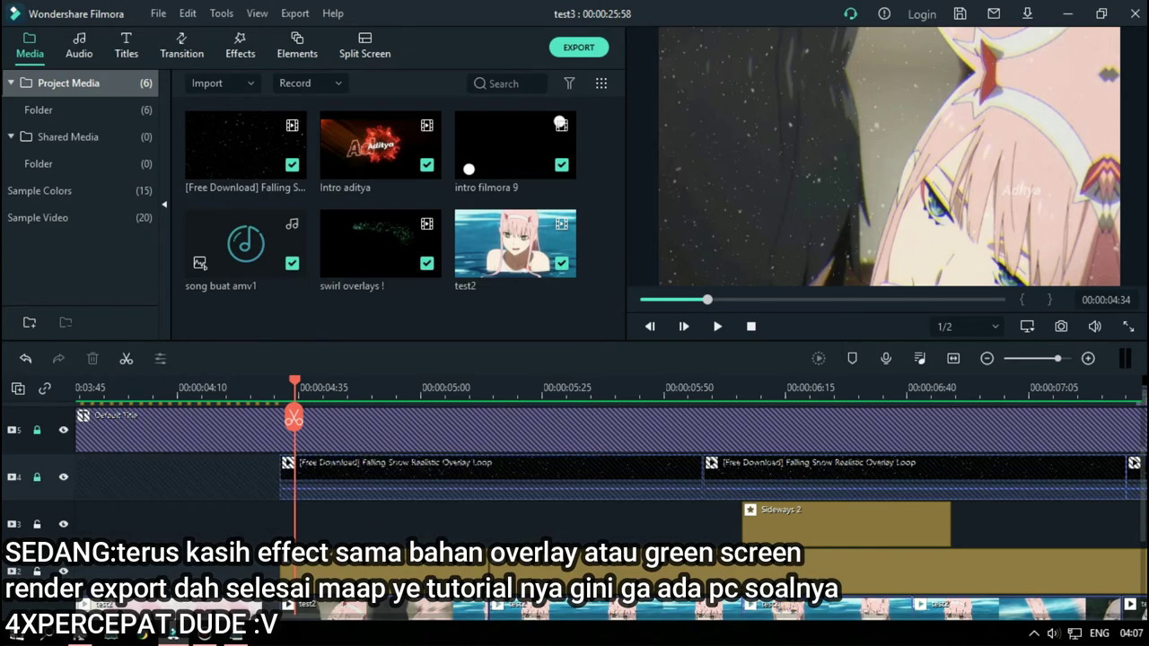
Step: Preview the Falling Snow and swirl overlays source clips, then return to the timeline and show its whole length
double_click(245, 145)
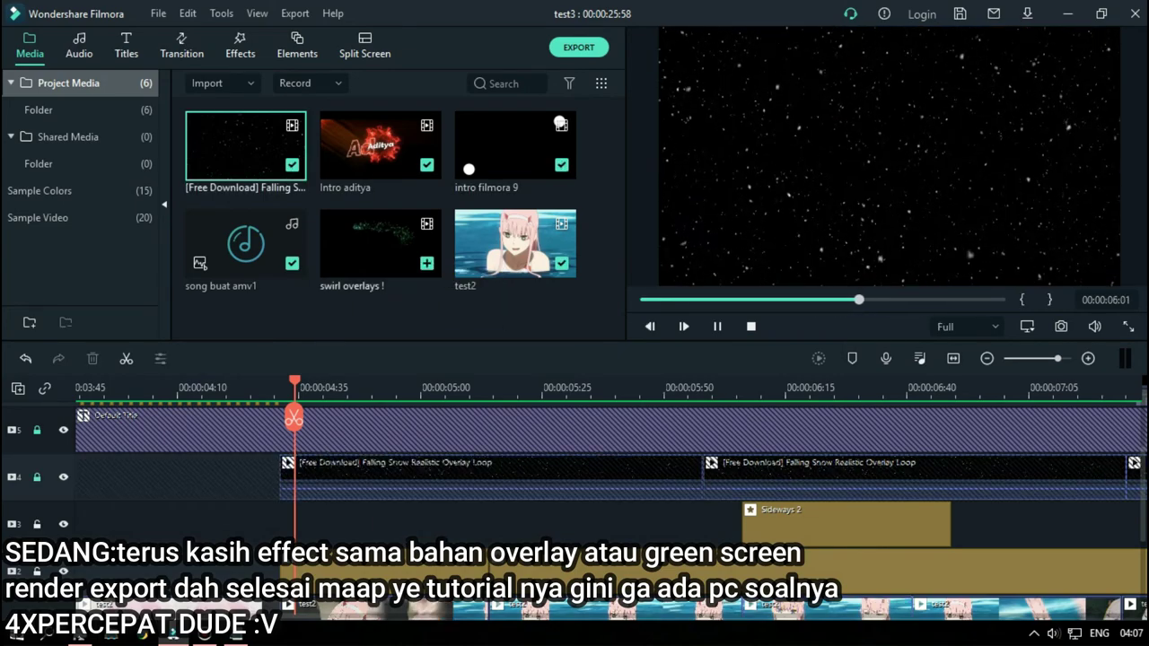
double_click(380, 243)
click(295, 418)
scroll(294, 475, down, 5)
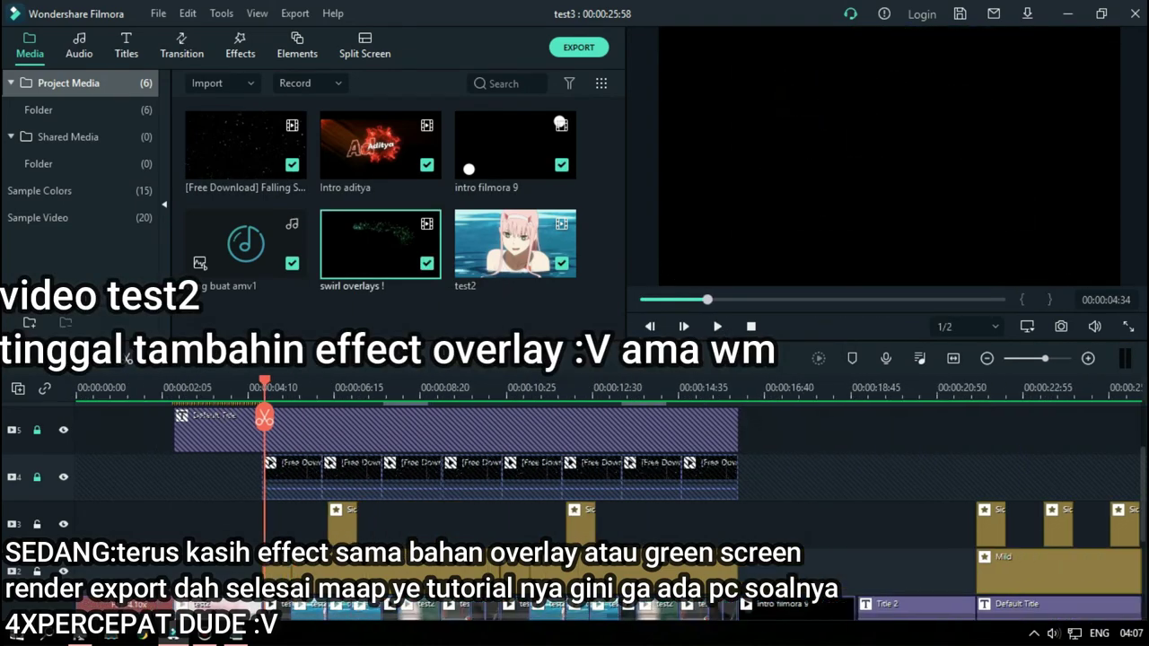
Step: Examine the overlay, effect and title tracks along the timeline, hiding and showing the Falling Snow track once
scroll(295, 476, up, 4)
drag(264, 417, 1053, 417)
click(64, 477)
click(64, 477)
scroll(610, 475, up, 2)
click(610, 433)
scroll(574, 433, down, 3)
scroll(574, 503, down, 2)
scroll(575, 502, up, 1)
scroll(575, 503, down, 1)
scroll(1053, 476, right, 2)
Step: Reset playback to the beginning of the timeline and play the finished project
drag(856, 384, 352, 384)
click(751, 326)
click(717, 327)
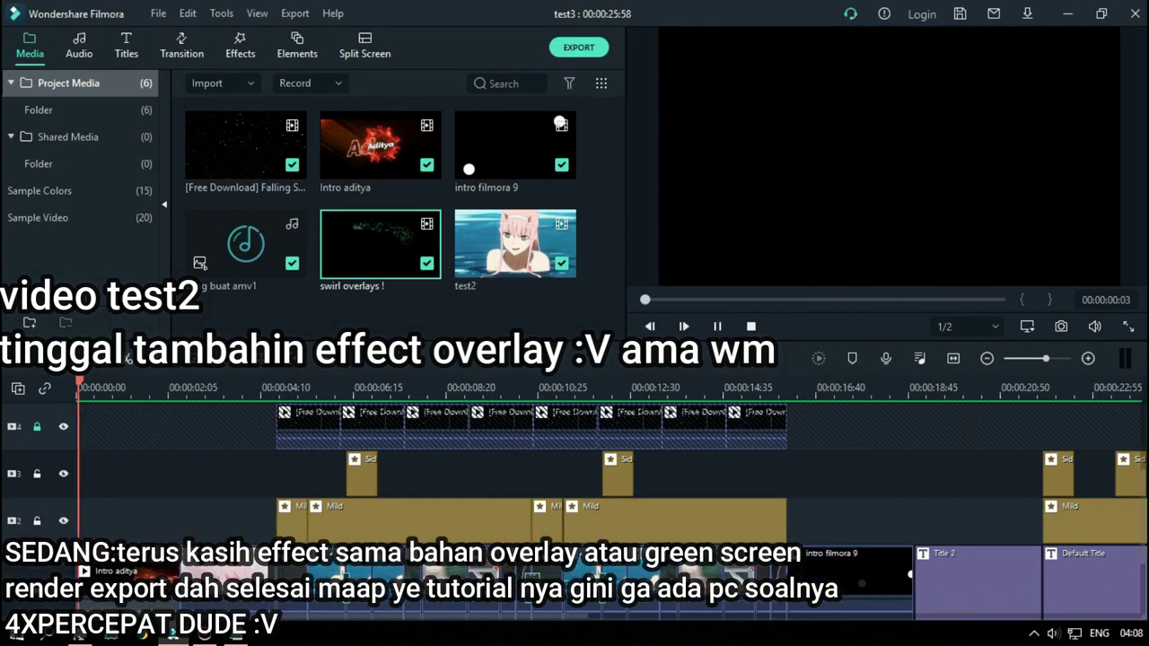